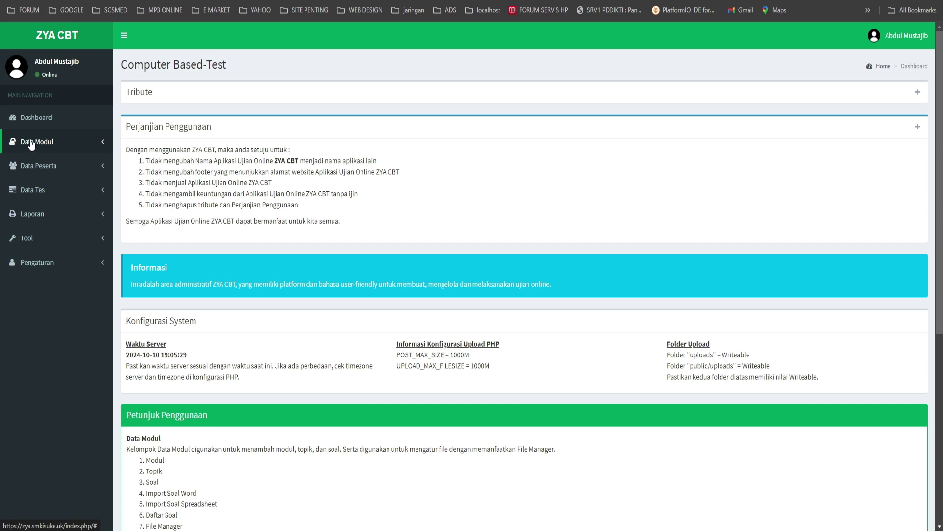
Step: Open the Topik page of Data Modul and choose the Default module
click(63, 146)
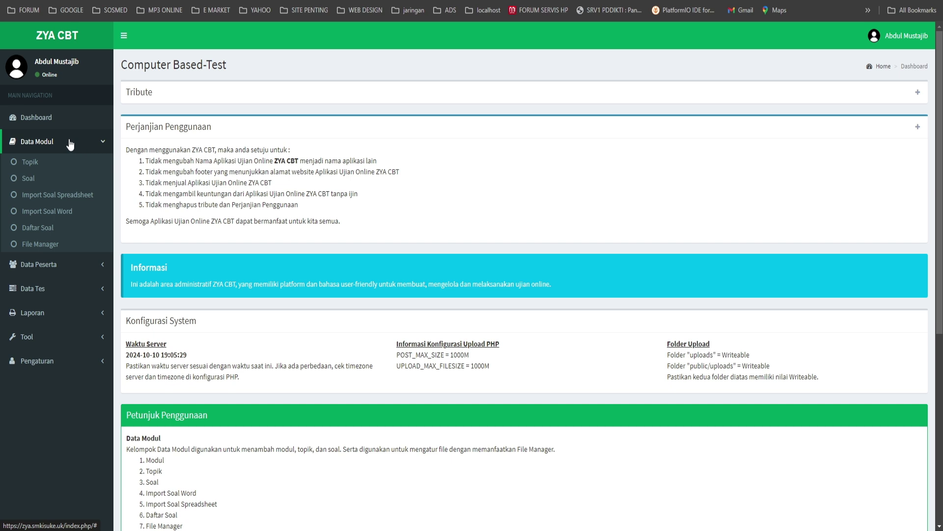
click(27, 168)
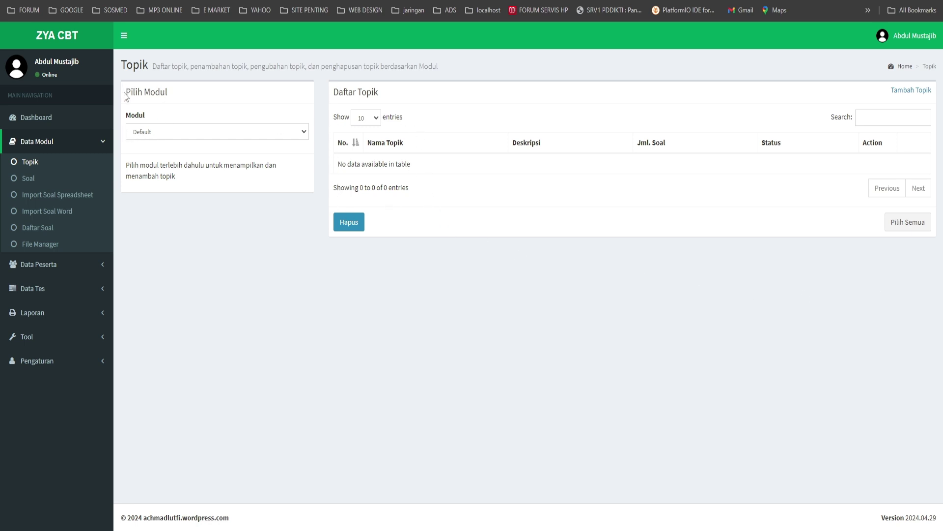
drag(132, 84, 166, 95)
click(167, 131)
click(167, 131)
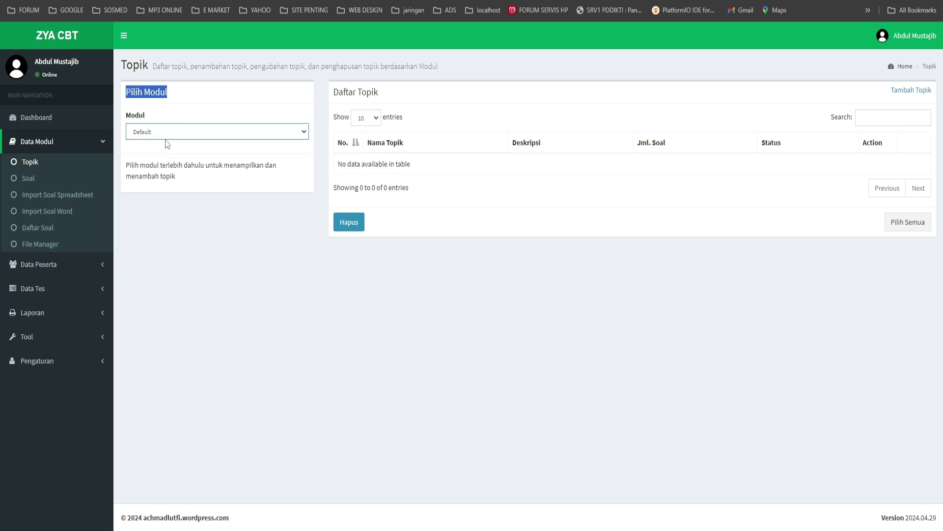
click(167, 131)
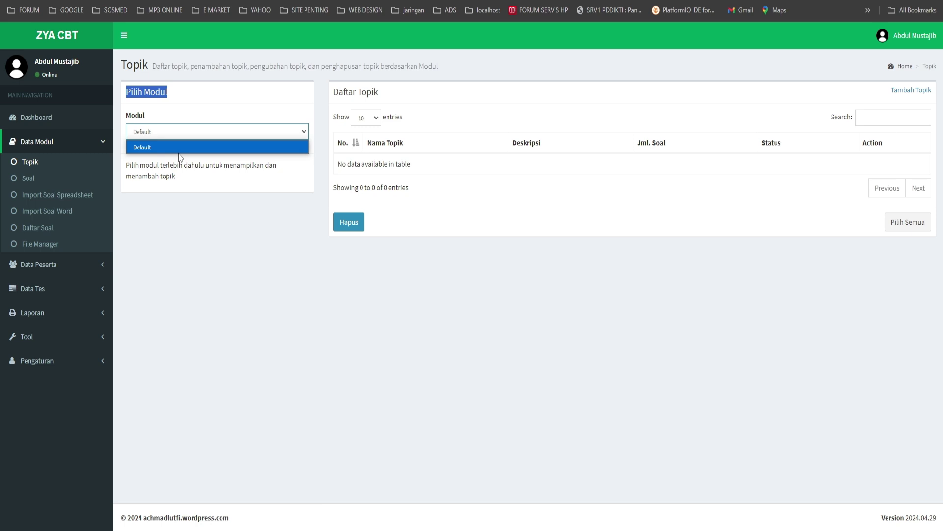
click(185, 187)
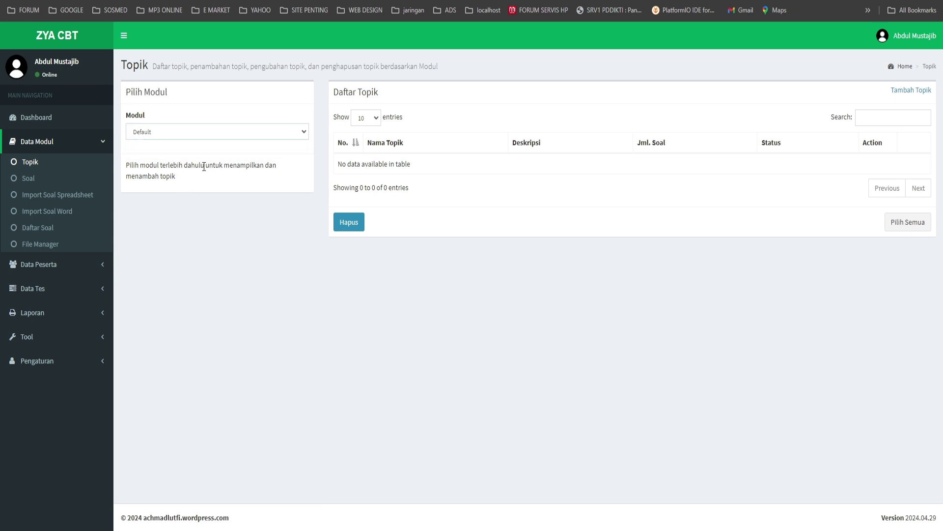
click(173, 131)
click(158, 148)
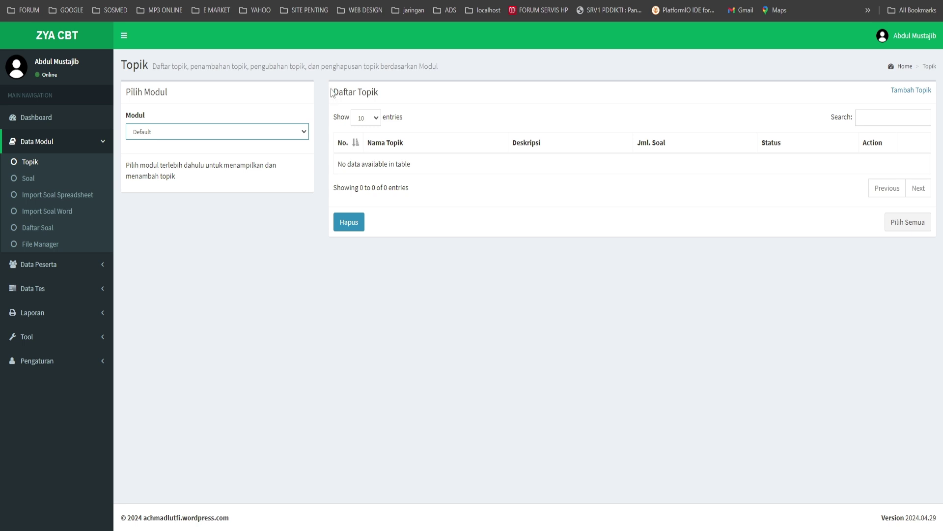
drag(333, 92, 539, 161)
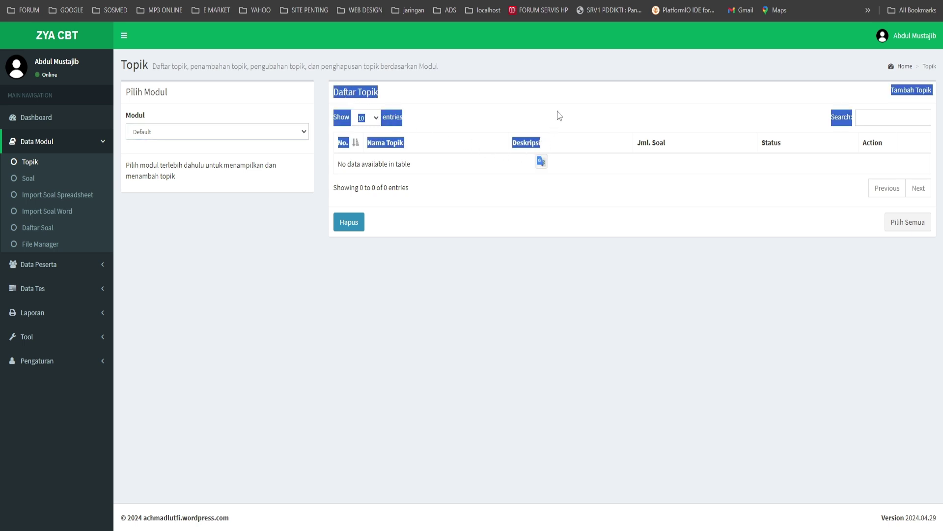
click(561, 112)
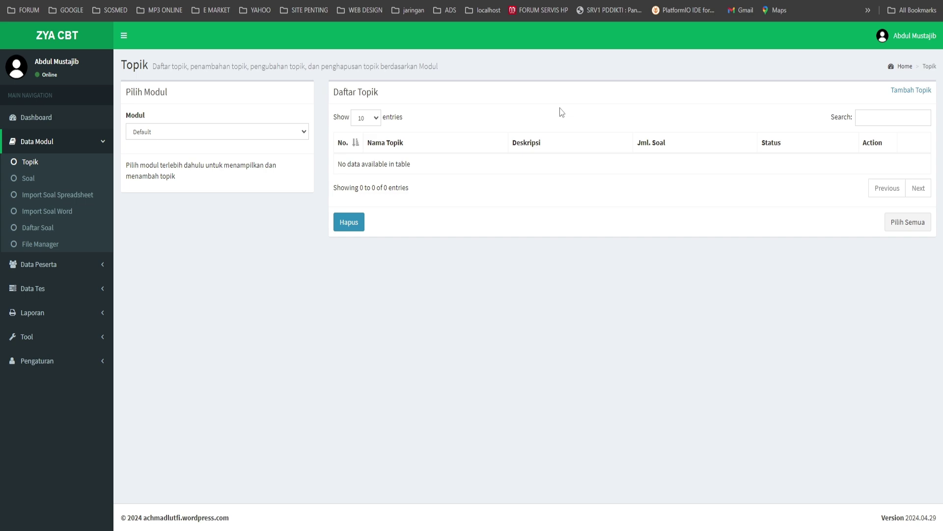
Step: Add an active topic named "soal uji coba" with the description "soal uji coba"
click(909, 91)
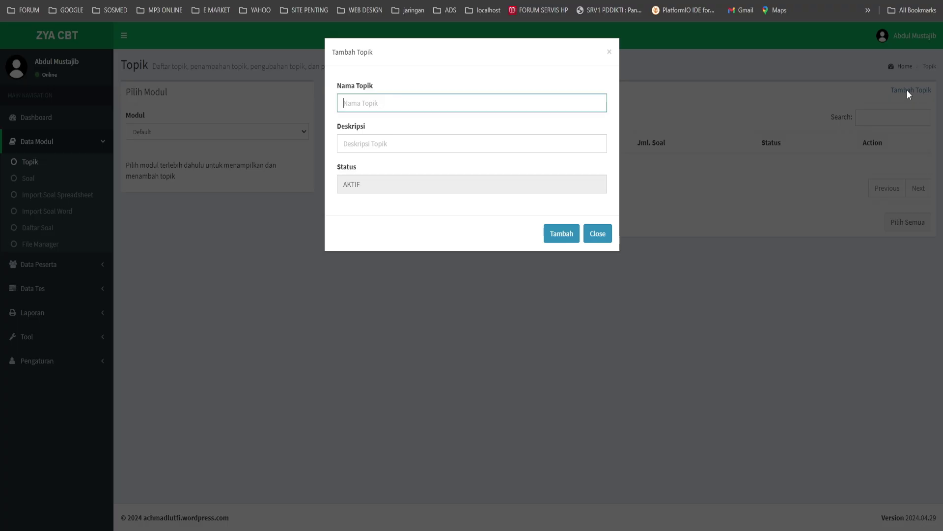
click(358, 102)
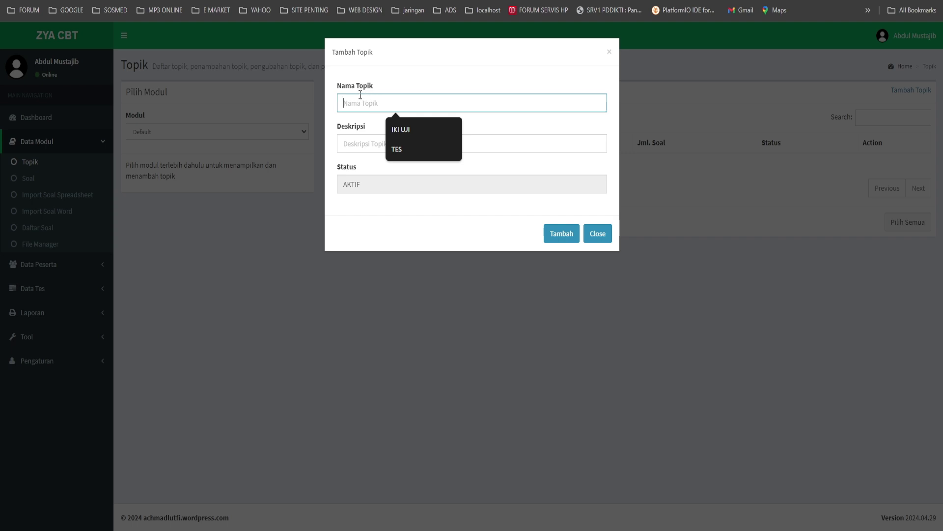
text(soal)
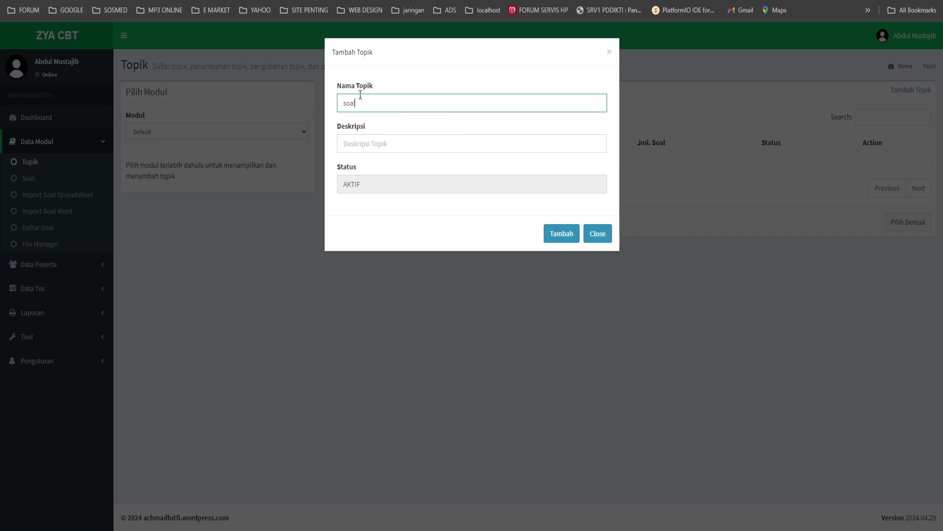
text( uji coba)
drag(388, 106, 296, 105)
key(ctrl+c)
click(360, 141)
key(ctrl+v)
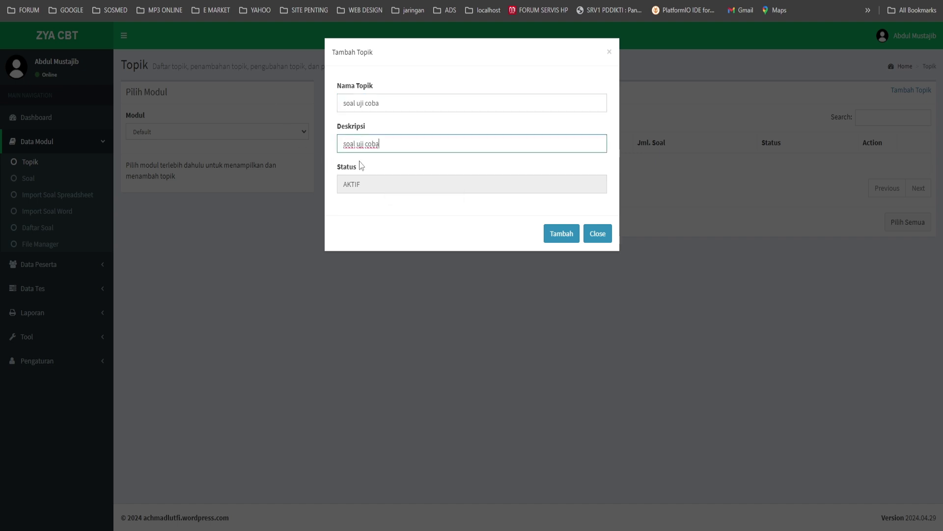
click(362, 182)
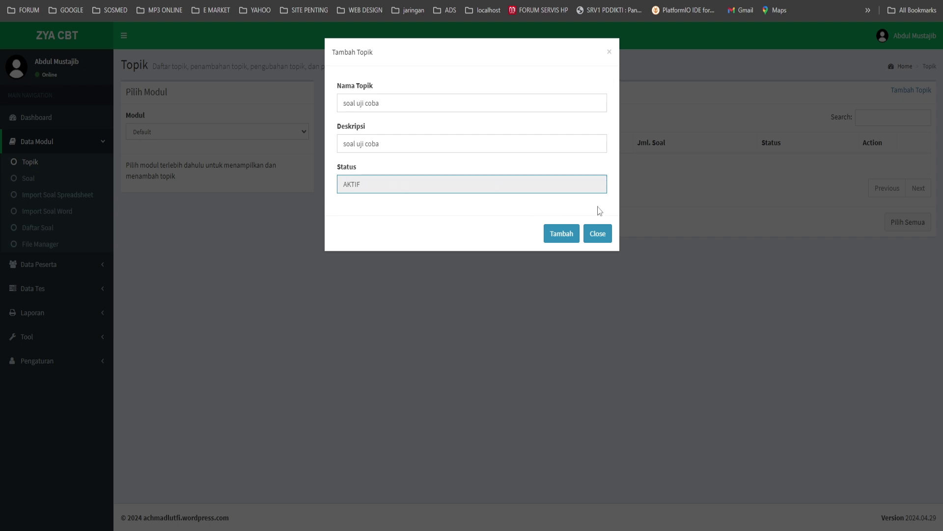
click(562, 232)
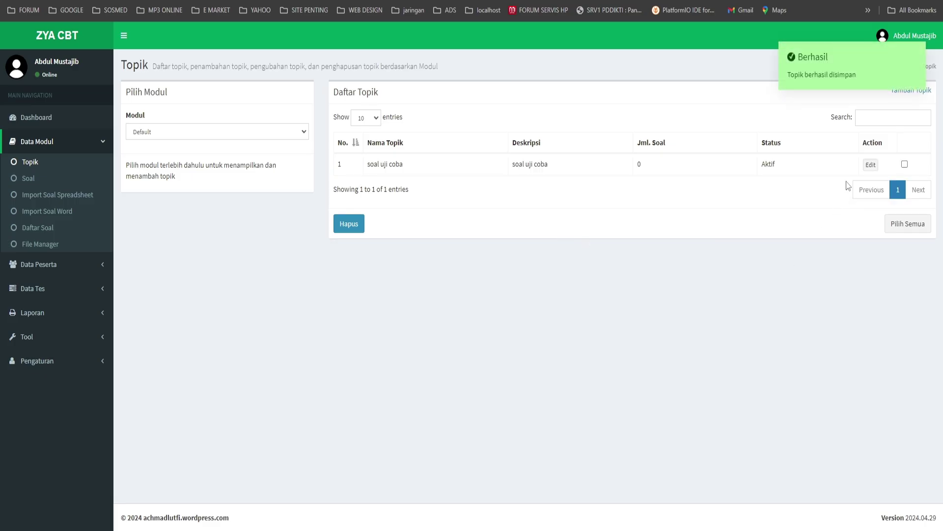
Step: Inspect the edit form of the "soal uji coba" topic and close it without saving
click(871, 165)
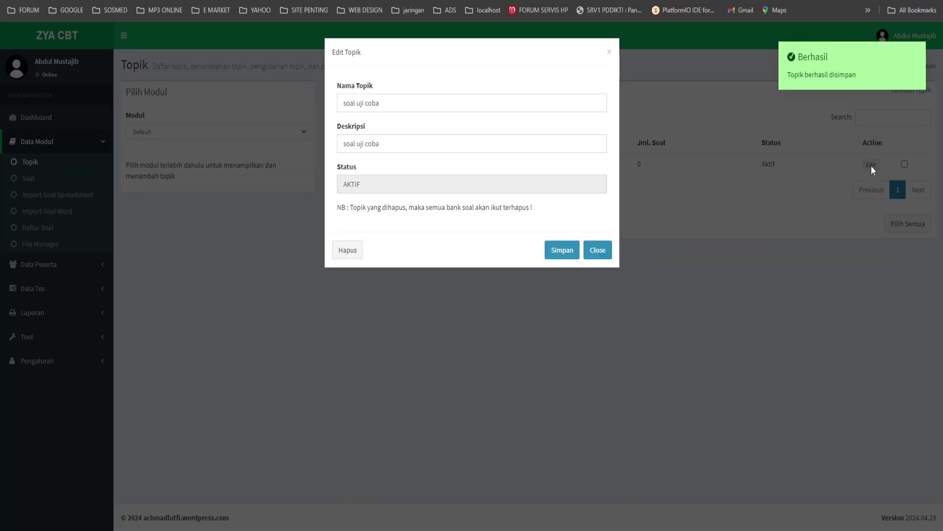
click(421, 185)
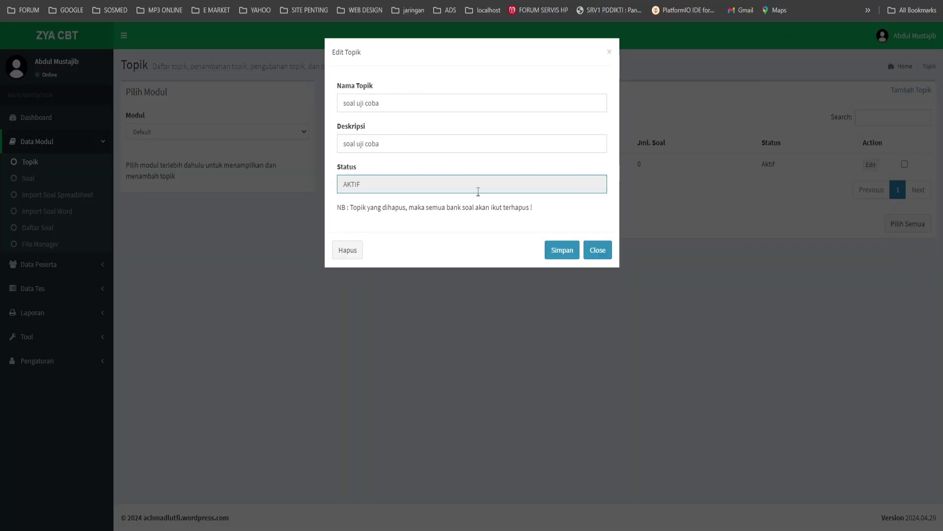
click(595, 250)
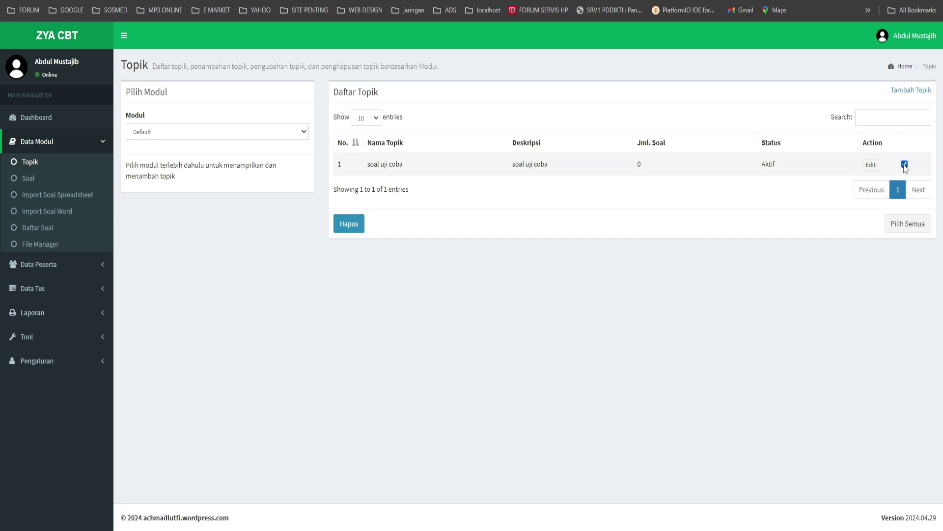
Step: Add a second active topic named "soal uji coba 1" with the description "soal uji coba 1"
drag(408, 167, 362, 149)
key(ctrl+c)
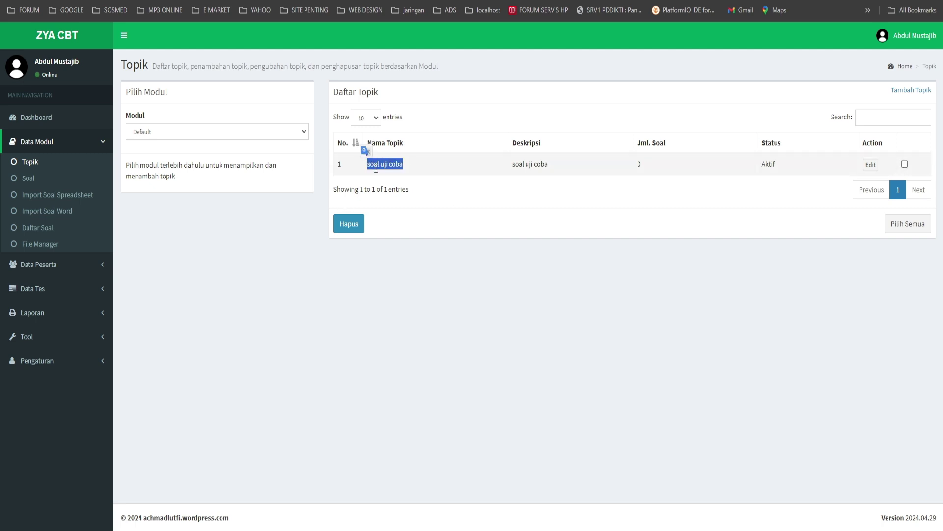
click(488, 268)
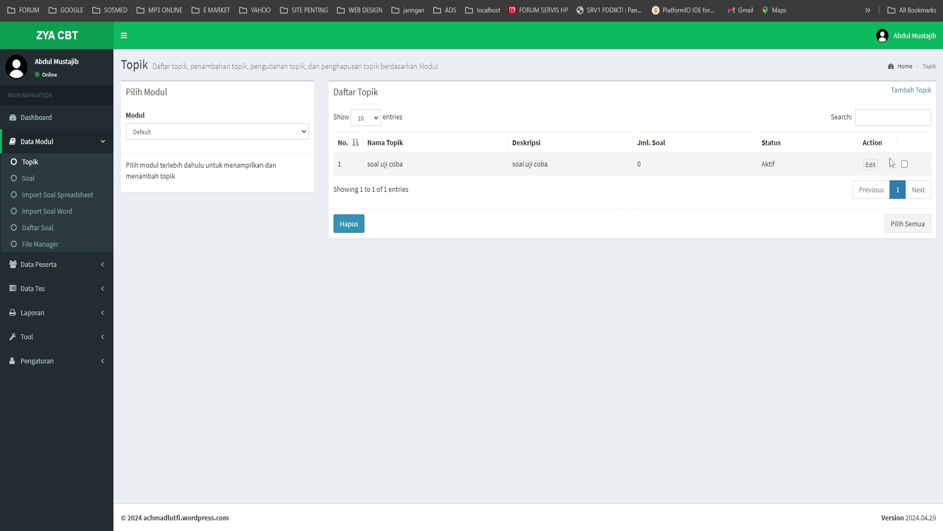
click(903, 91)
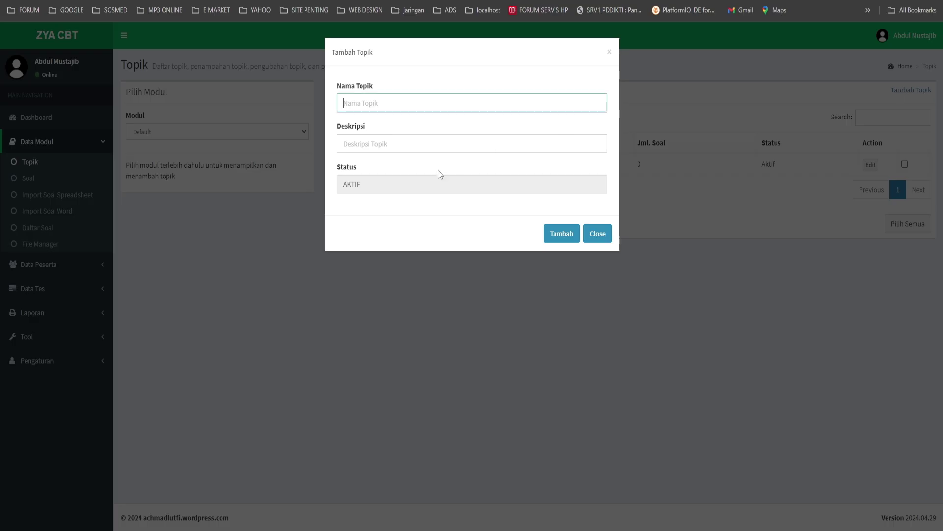
key(ctrl+v)
click(394, 142)
key(Down)
key(Return)
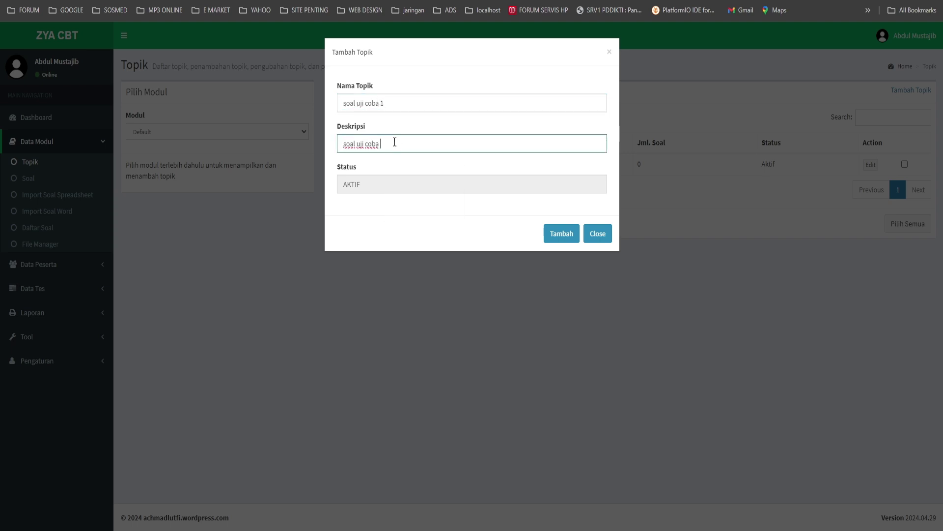
text(1)
click(565, 233)
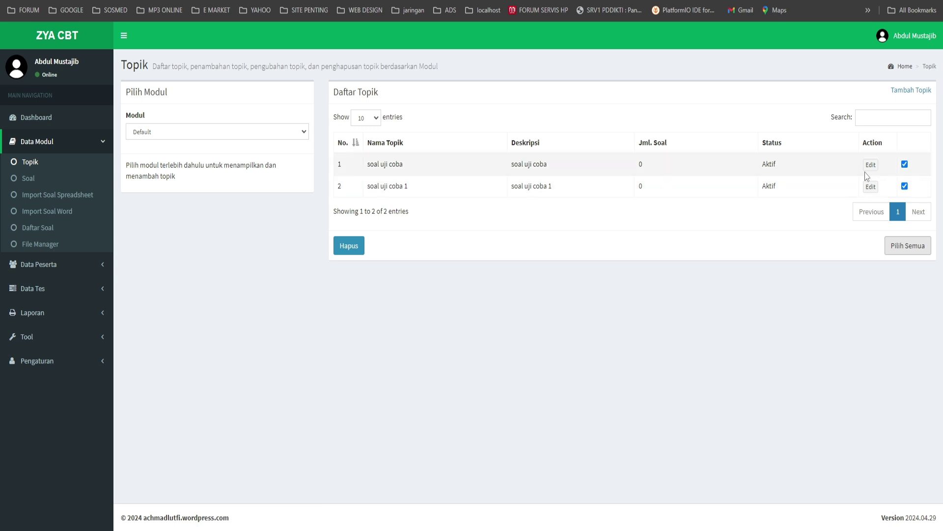
Step: Delete only the "soal uji coba 1" topic from the topic list
click(904, 164)
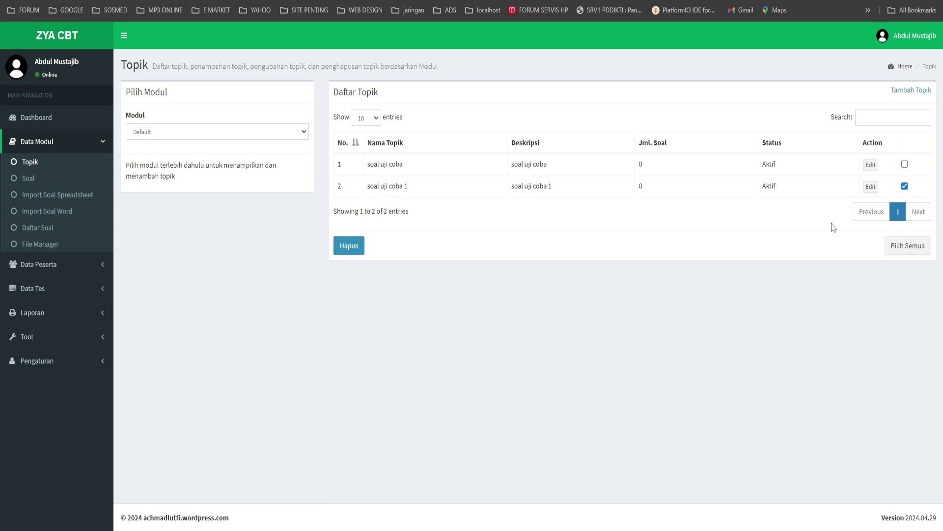
click(352, 245)
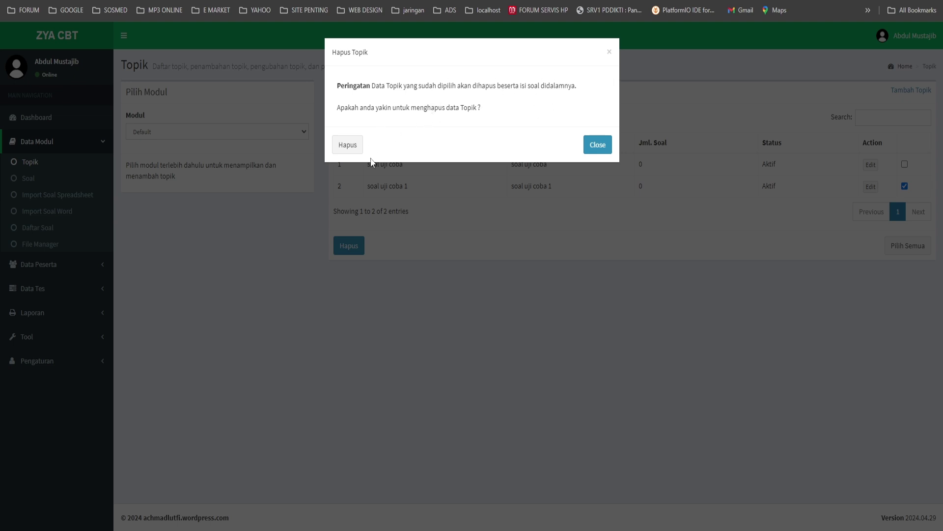
click(348, 146)
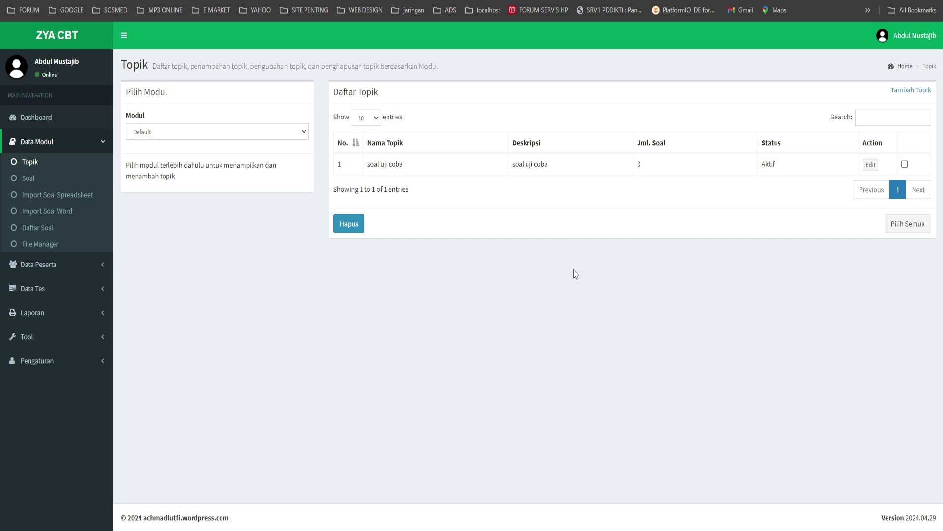
Step: Open the Soal page for managing questions and look over its entry form and question list
click(30, 181)
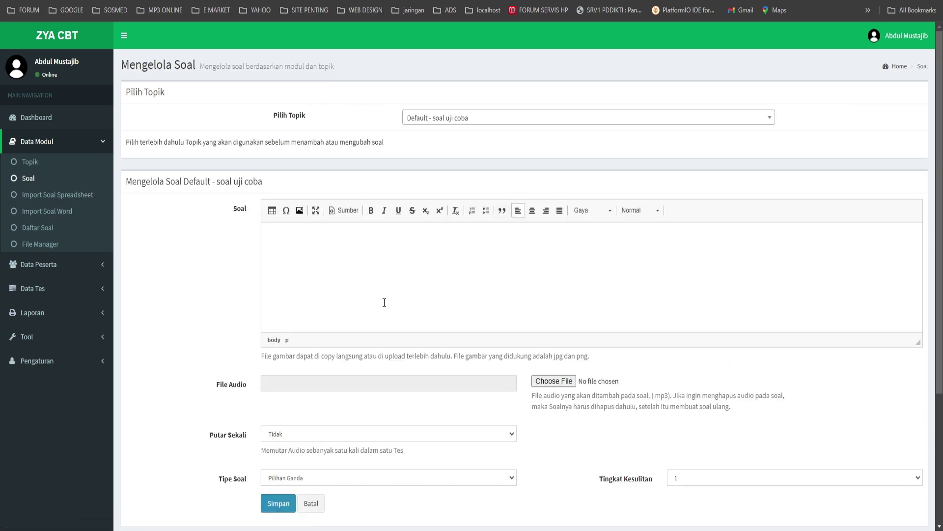
scroll(384, 302, down, 2)
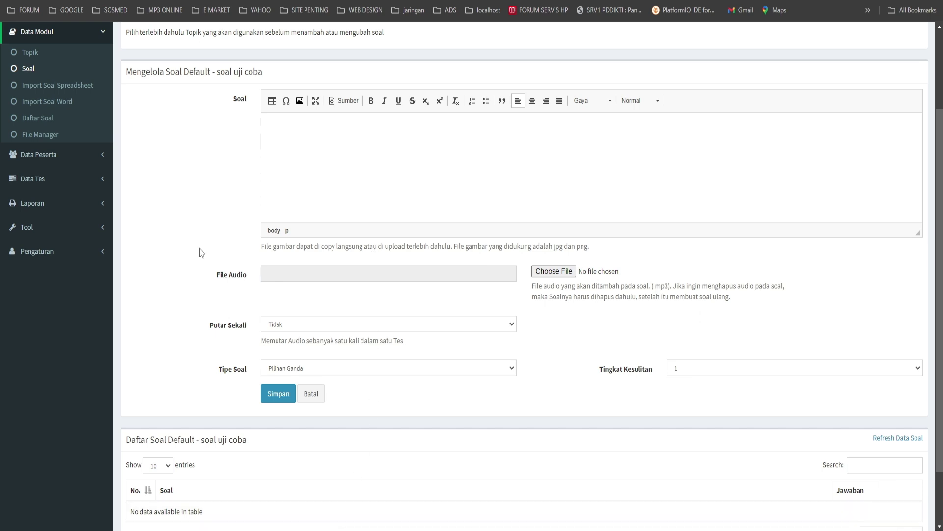
scroll(199, 248, up, 2)
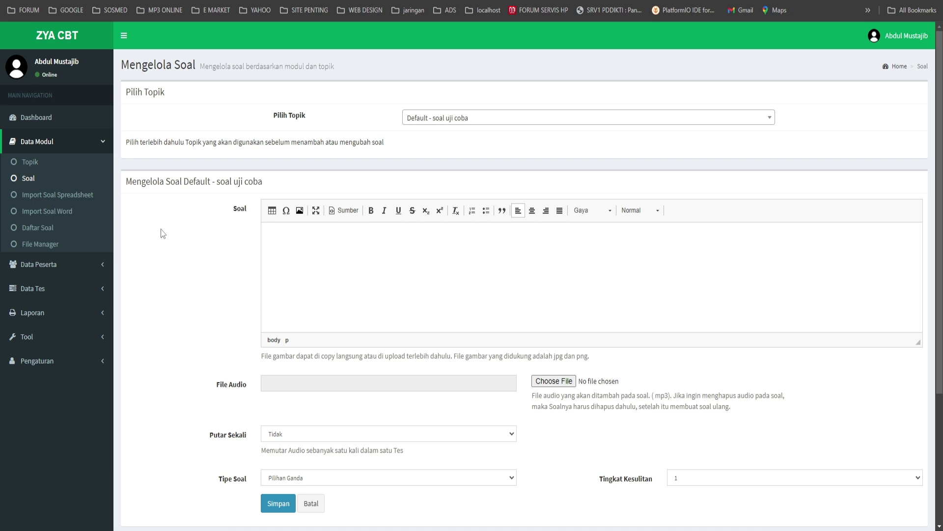
scroll(169, 235, down, 3)
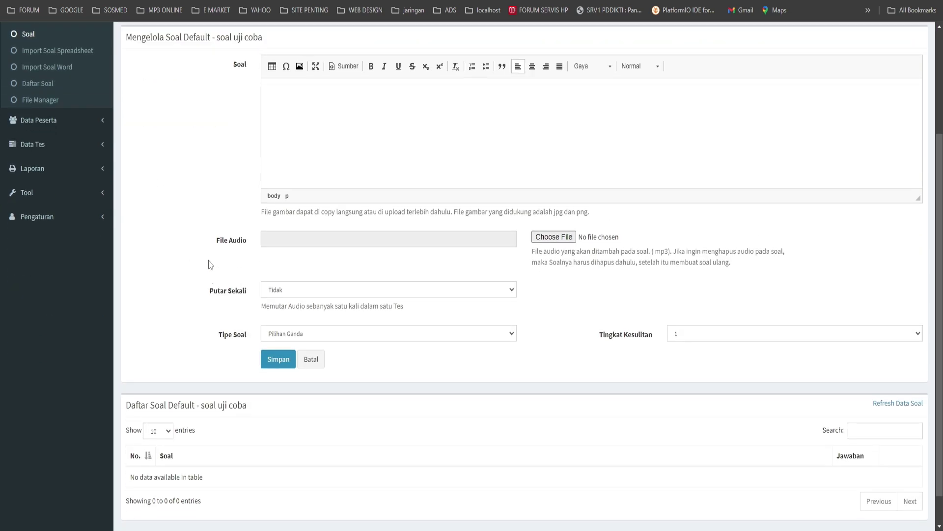
scroll(211, 266, up, 2)
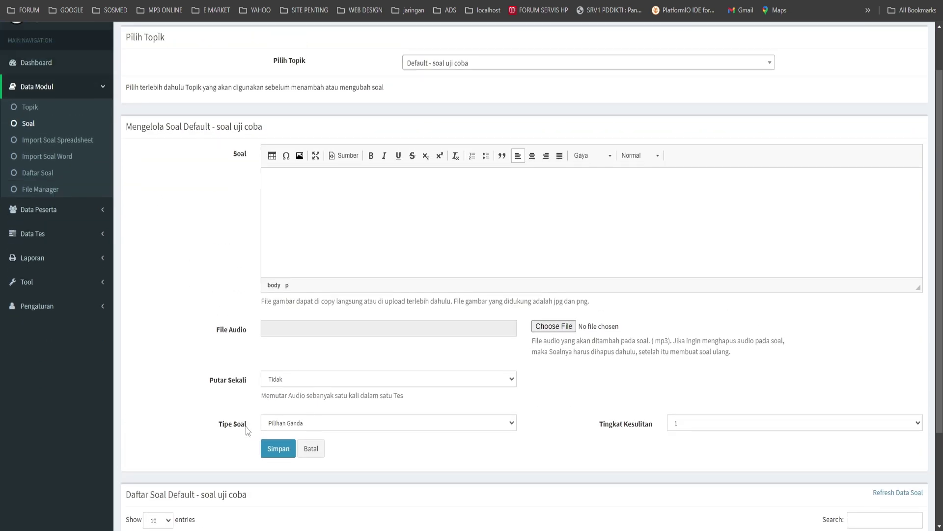
Step: Check the audio play-once choices and set the question type to Pilihan Ganda
click(282, 426)
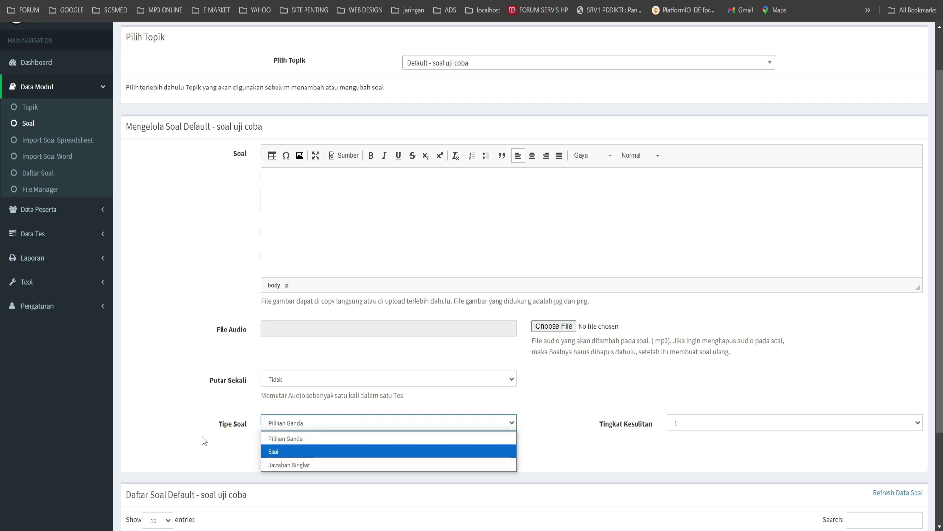
click(284, 249)
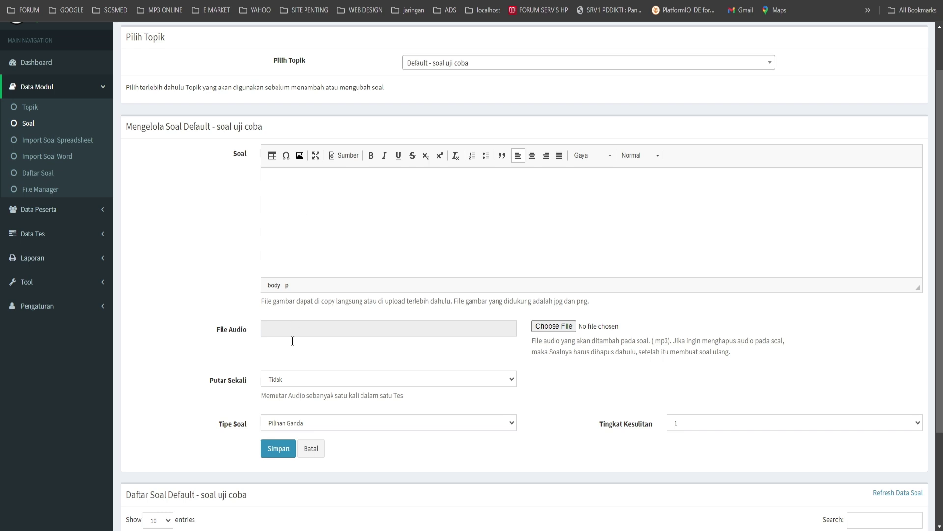
click(286, 385)
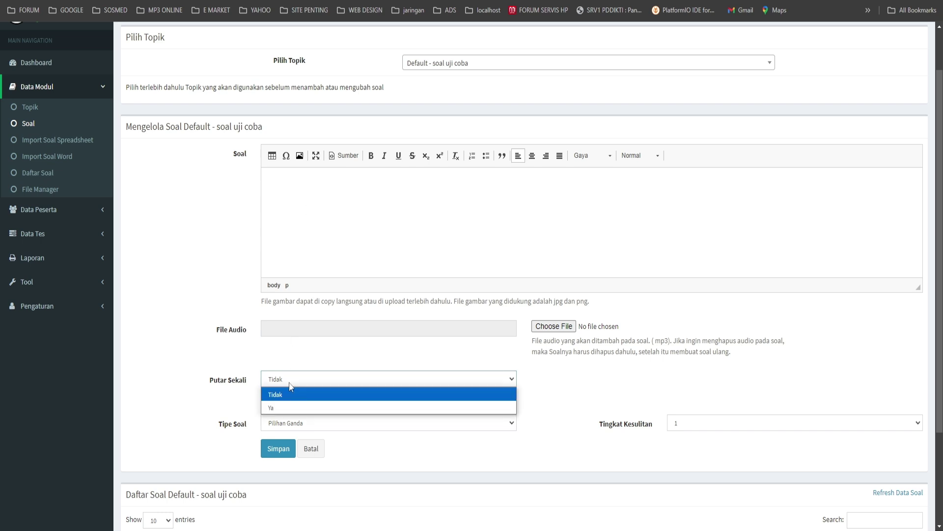
click(289, 386)
click(358, 327)
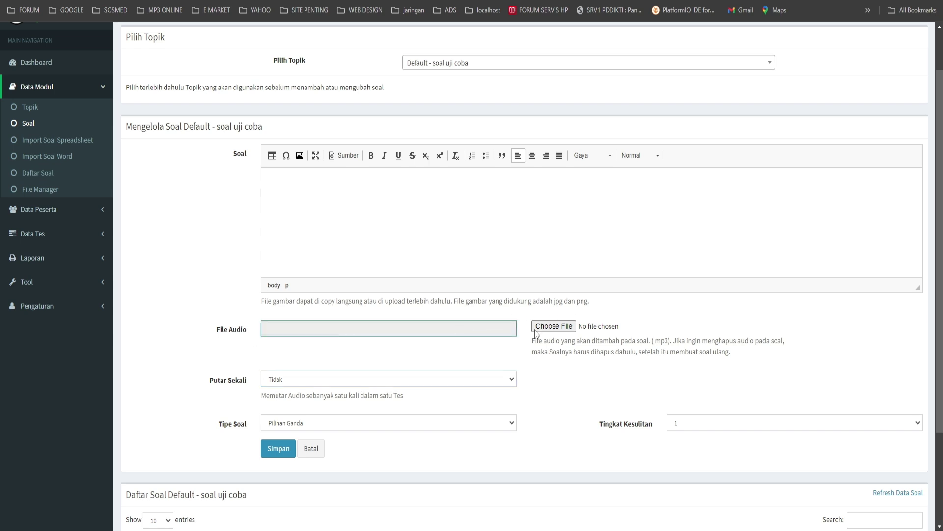
click(320, 425)
click(316, 439)
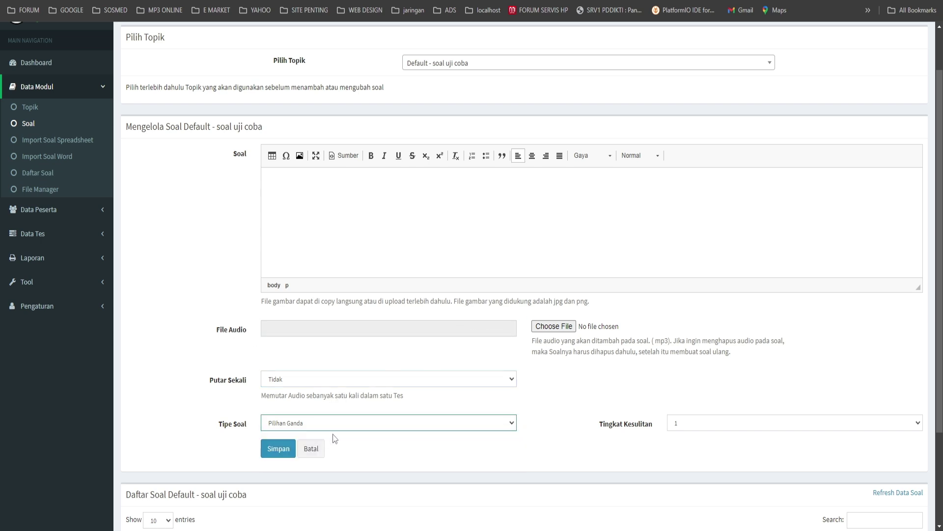
Step: Keep the question type as Pilihan Ganda, check the difficulty choices, and set the difficulty level to 1
click(411, 429)
click(422, 438)
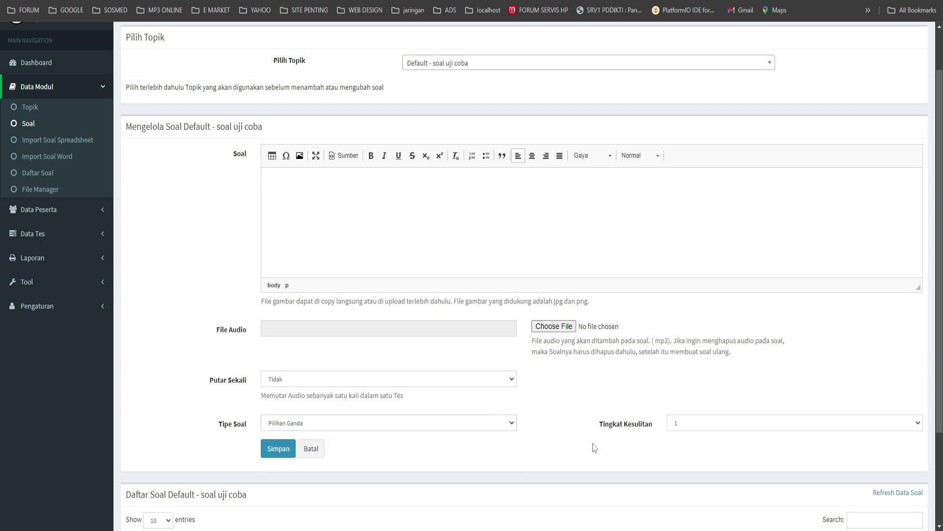
click(683, 424)
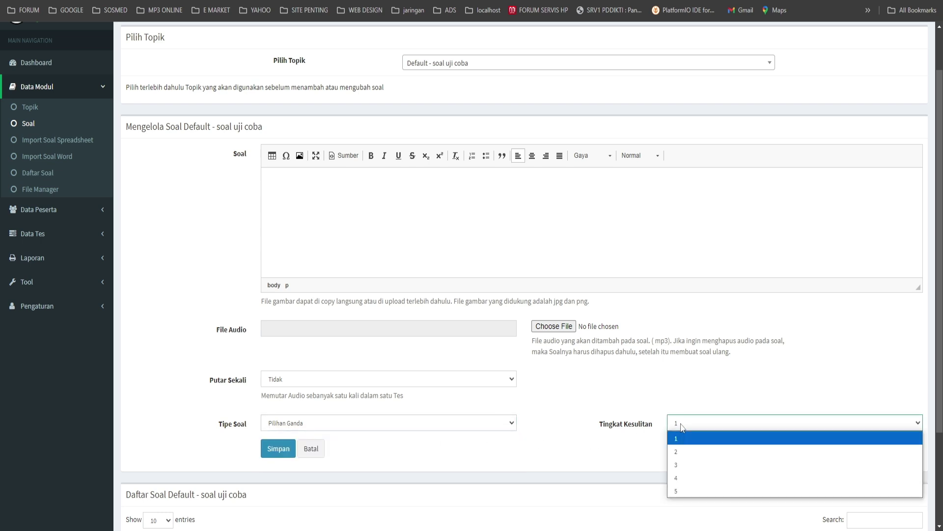
click(720, 439)
click(634, 443)
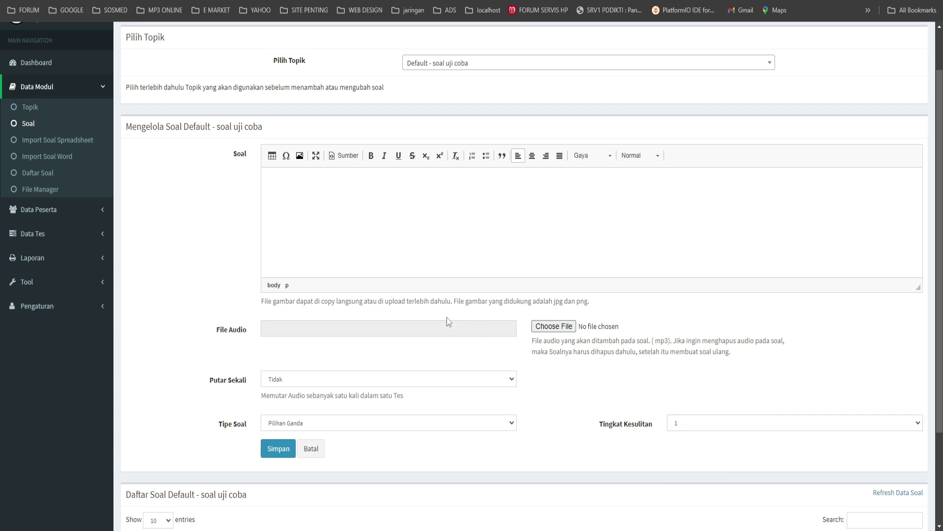
Step: Search Google in a new browser tab for "contoh soal bahasa indonesia untuk smk"
key(ctrl+t)
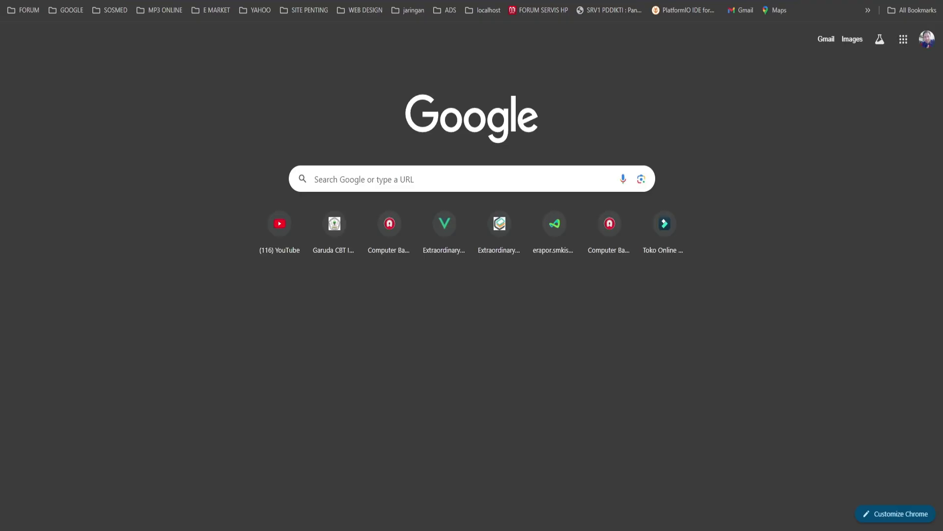
text(con)
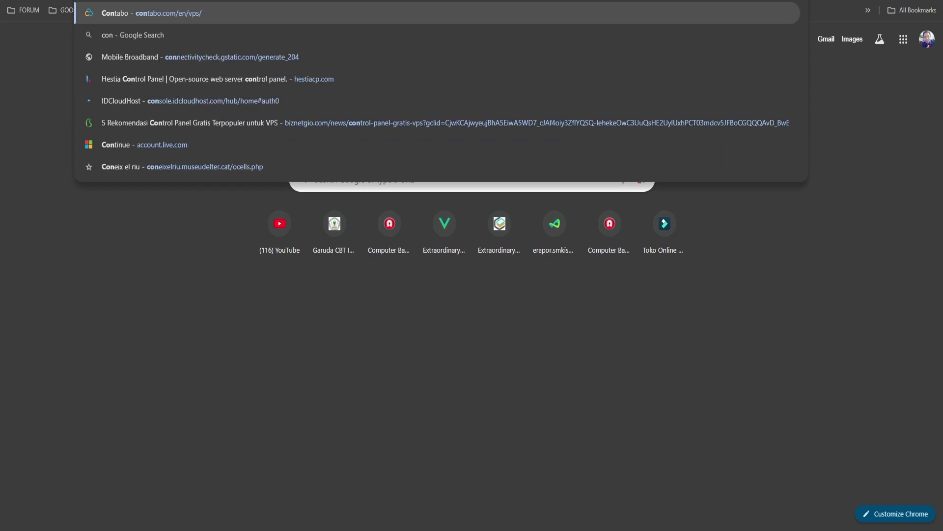
text(toh soal)
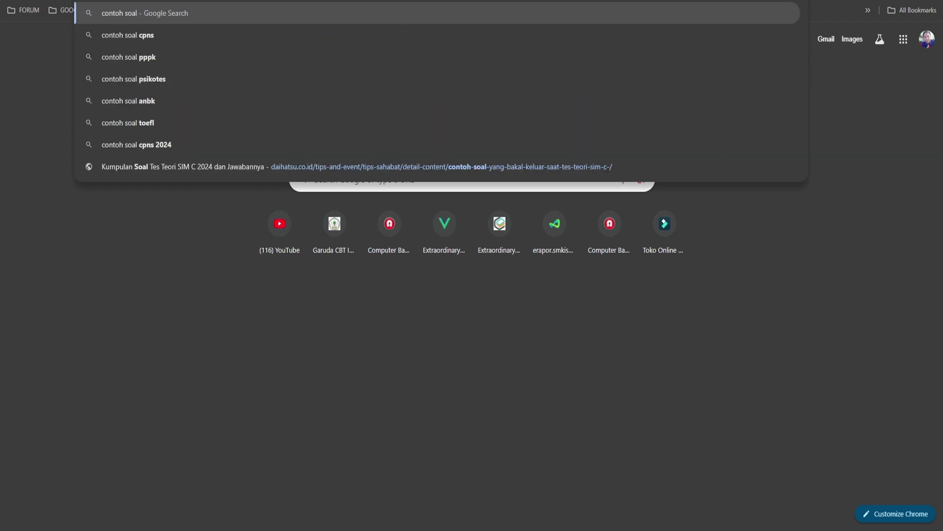
text( bahasa)
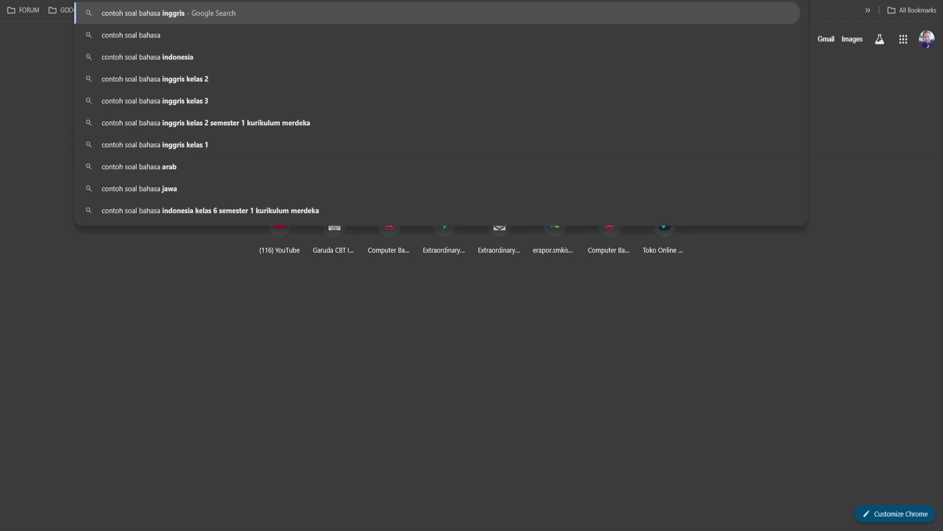
text( indo)
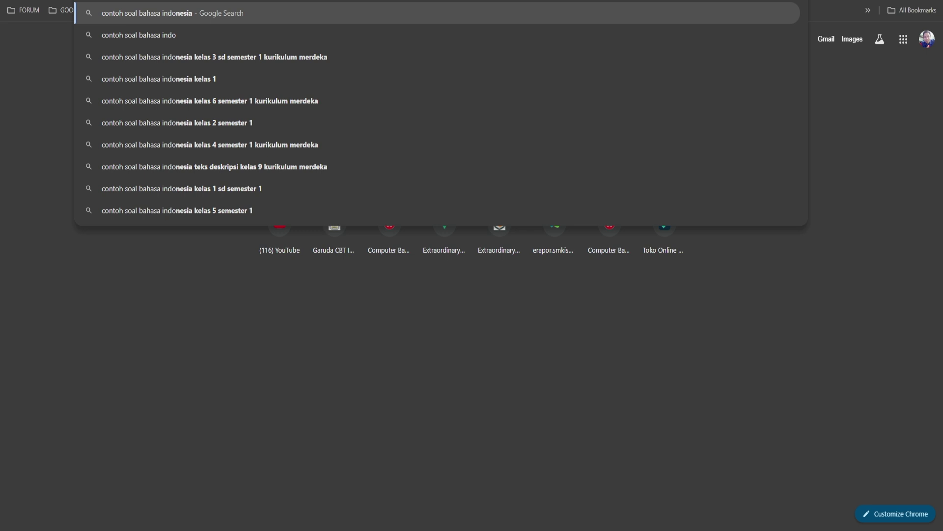
text(nesia untu)
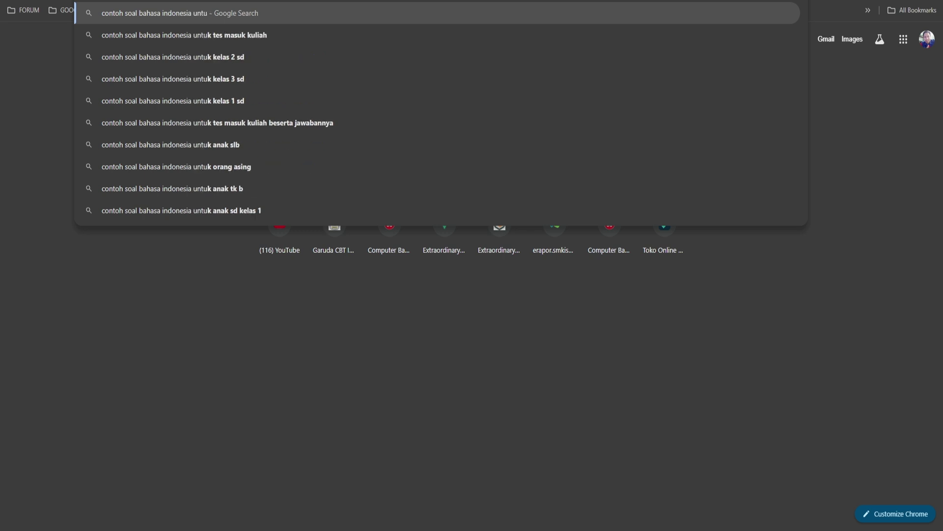
text(k sm)
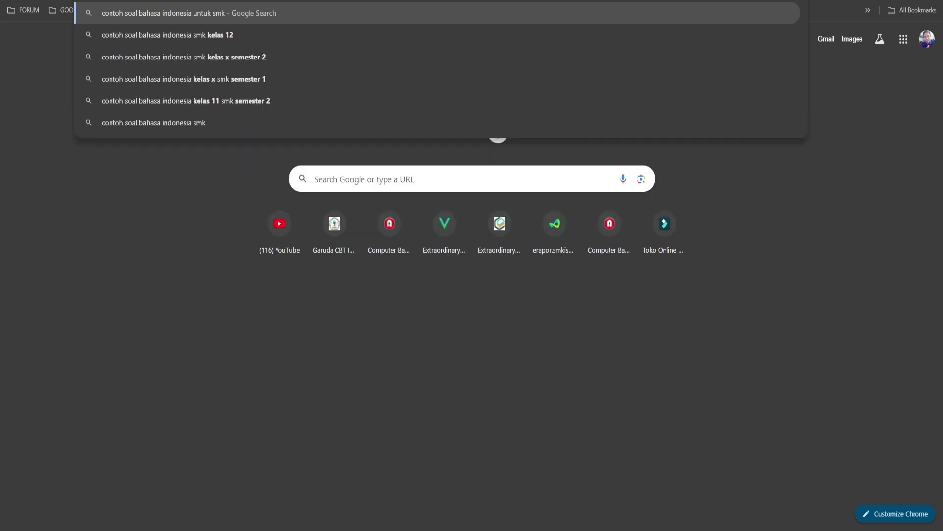
text(k)
key(Return)
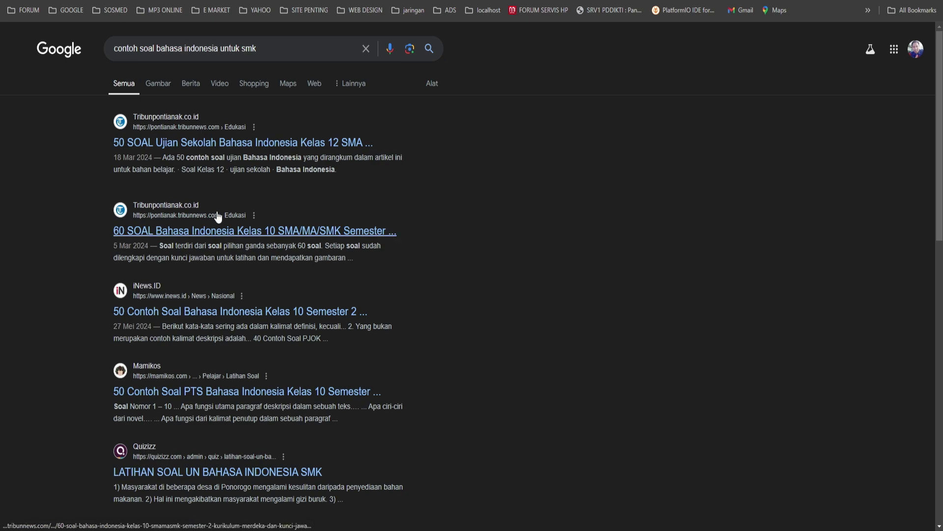
Step: Open the Tribunpontianak result with 50 Bahasa Indonesia Kelas 12 exam questions in a separate tab and find question 1
right_click(218, 149)
click(241, 153)
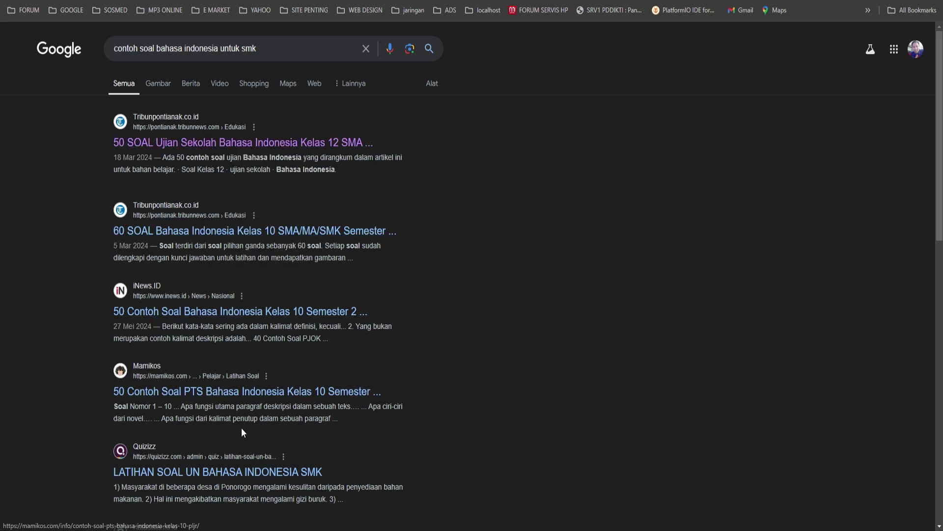
scroll(431, 397, down, 15)
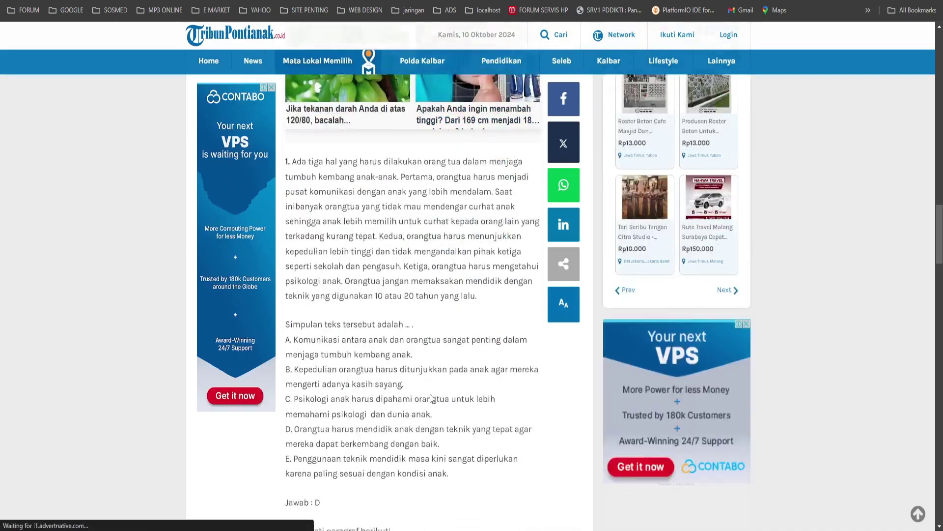
scroll(358, 255, up, 2)
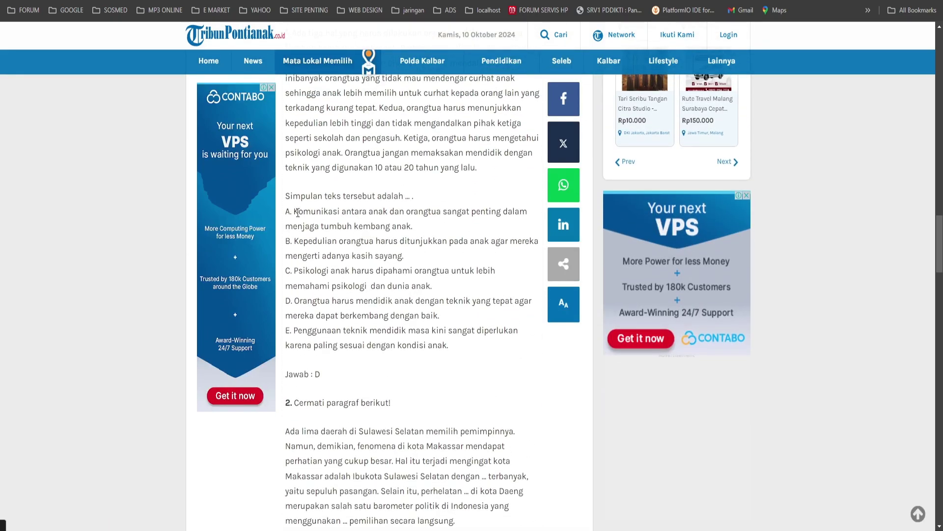
scroll(287, 195, up, 2)
Step: Copy question 1's text through "Simpulan teks tersebut adalah" and paste it into a new Notepad document
drag(292, 142, 431, 306)
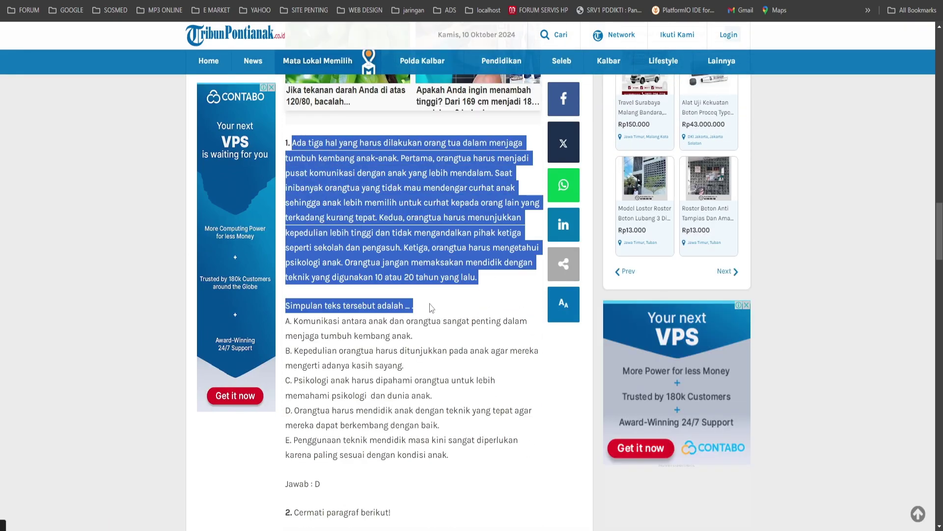
right_click(409, 225)
click(431, 237)
key(super+s)
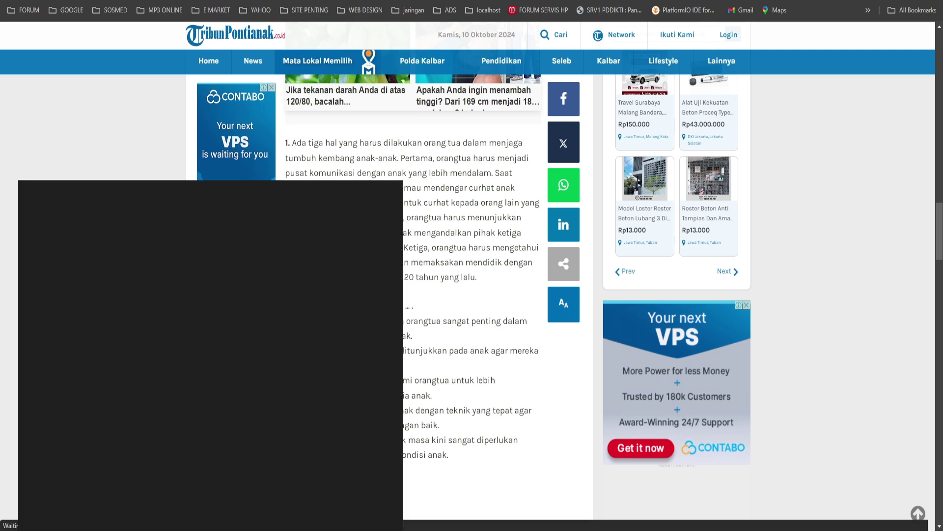
text(notepad)
key(Return)
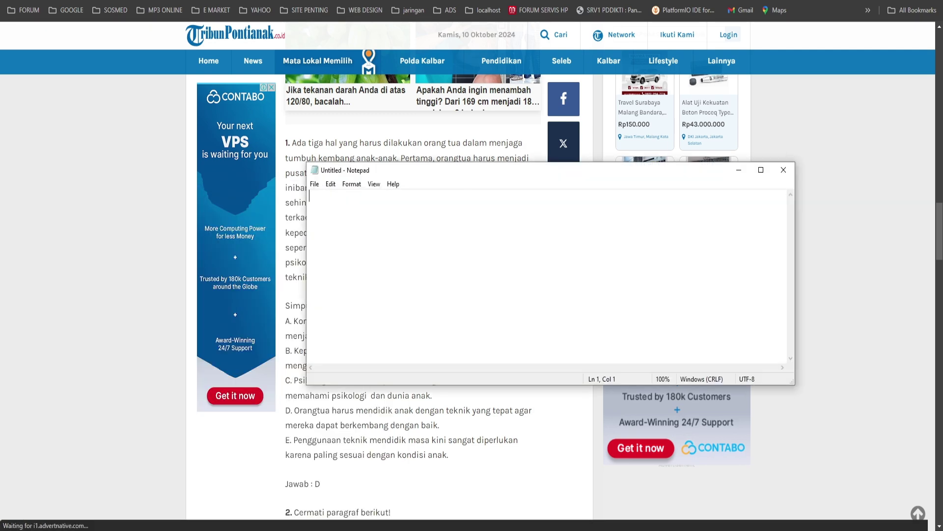
key(ctrl+v)
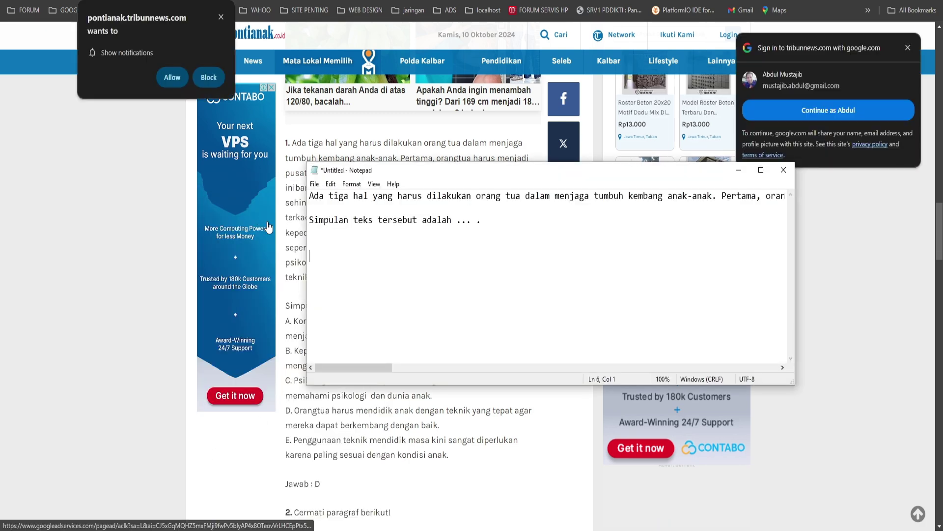
Step: Copy answer choices A to E from the article below the question in Notepad, and remove the article's source note
click(301, 261)
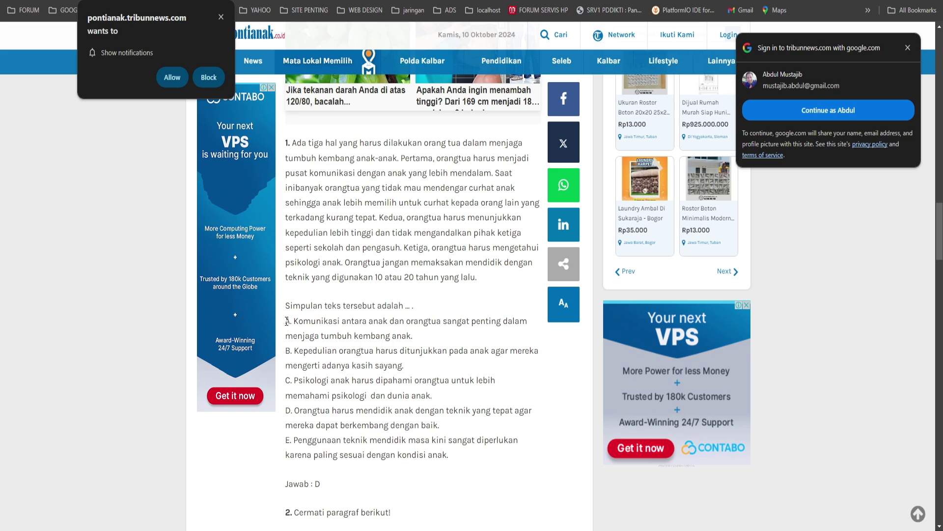
drag(288, 321, 475, 461)
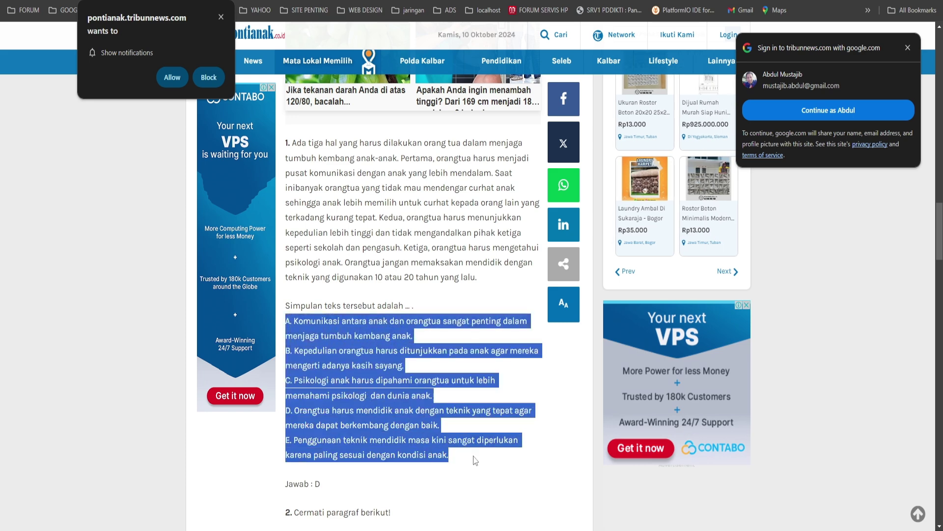
key(ctrl+c)
click(392, 524)
key(ctrl+v)
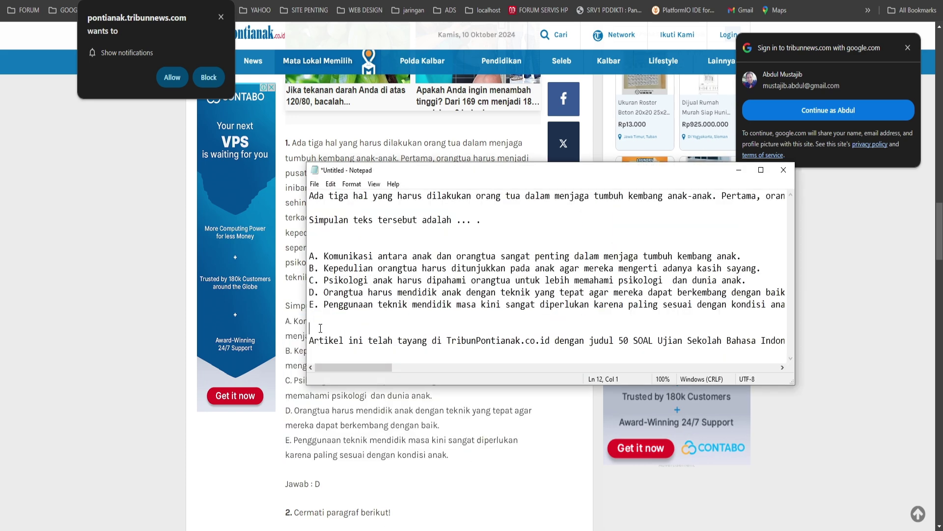
drag(321, 328, 347, 363)
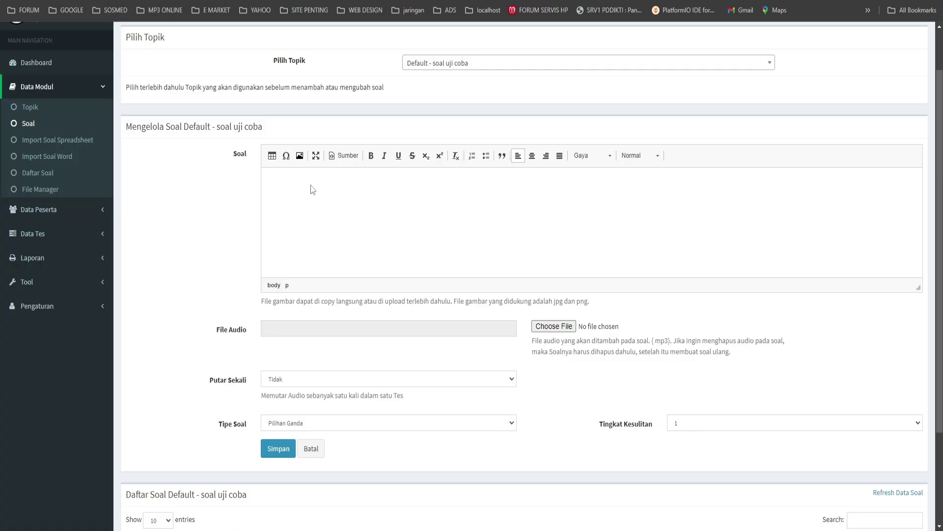
Step: Copy the question text from Notepad into the Soal editor in the browser and save it as a Pilihan Ganda question
click(377, 524)
drag(482, 220, 292, 185)
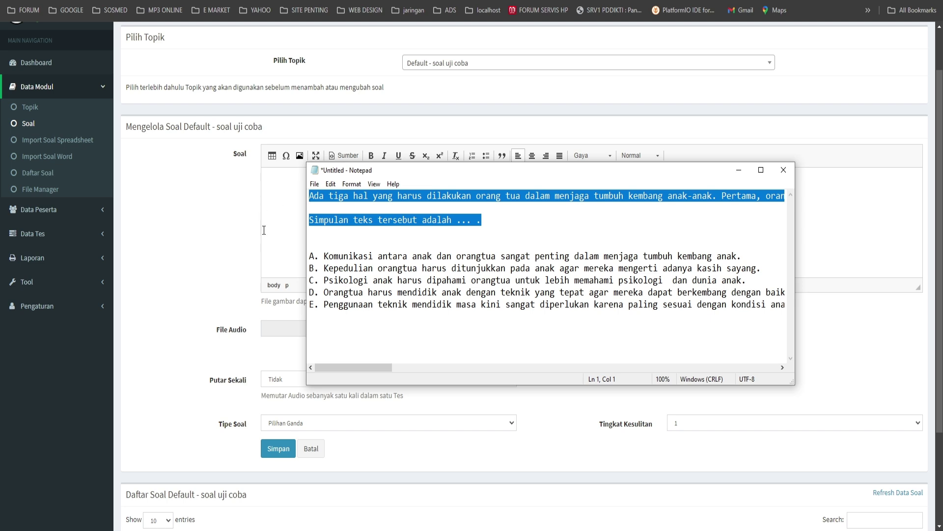
click(272, 211)
key(ctrl+v)
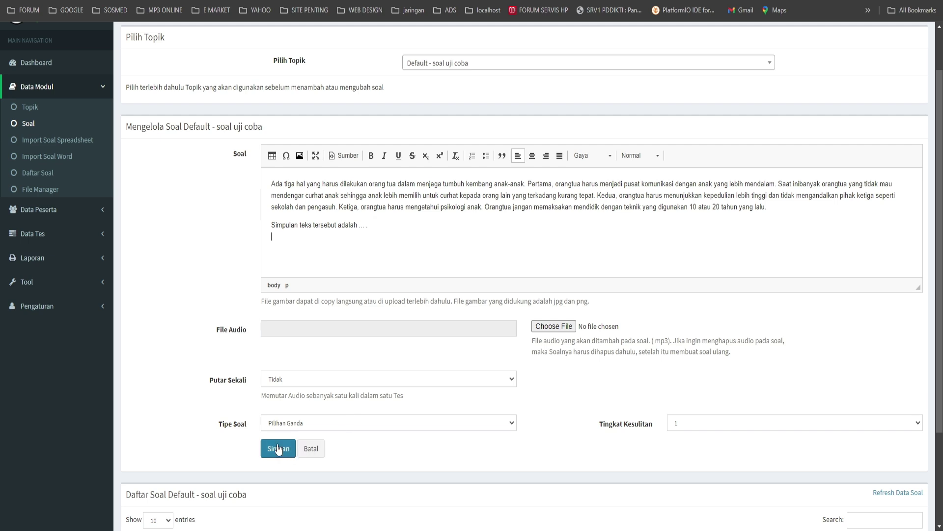
click(283, 425)
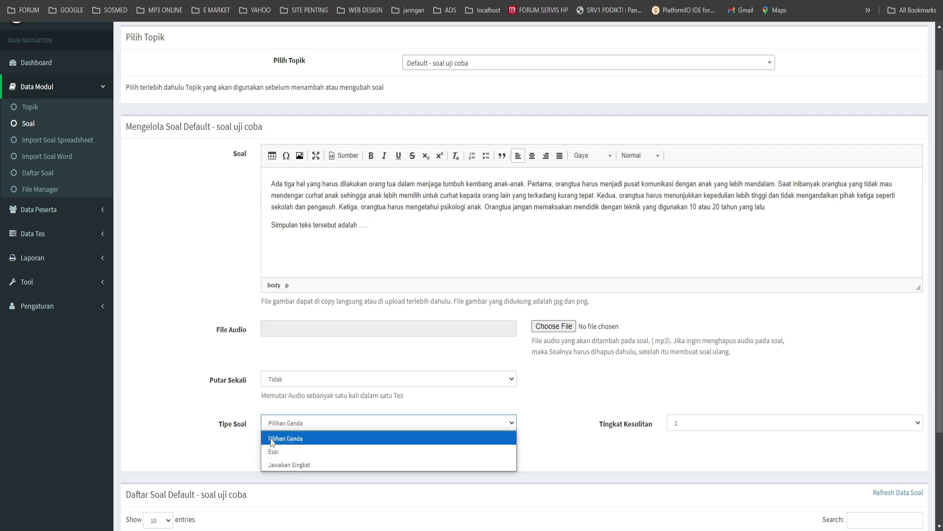
click(273, 437)
click(271, 450)
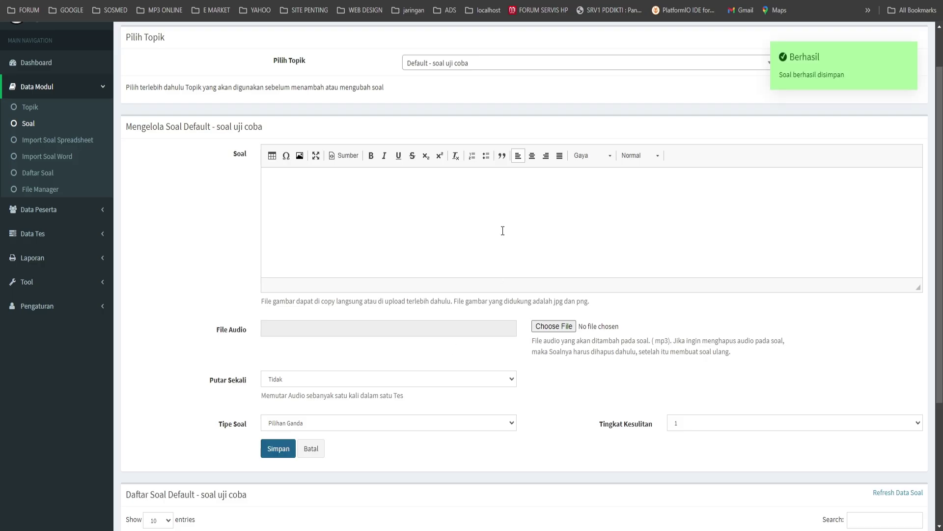
Step: Open the saved question for editing, redo the paragraph break before "Simpulan teks tersebut adalah", and save the question again
scroll(662, 315, down, 4)
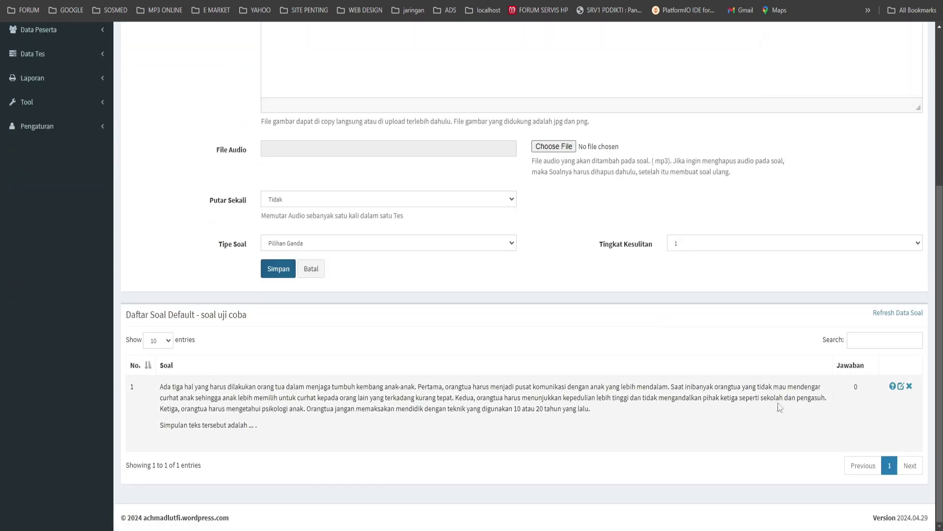
click(901, 387)
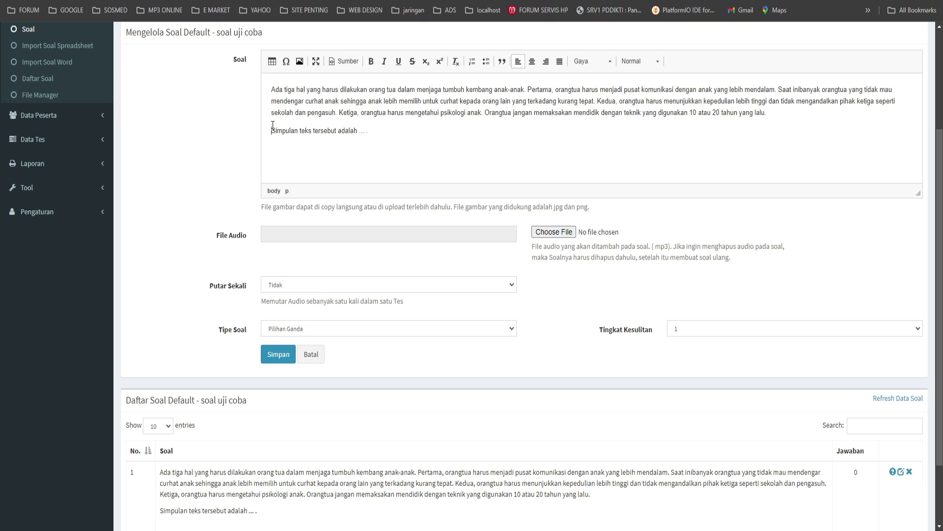
key(BackSpace)
key(BackSpace)
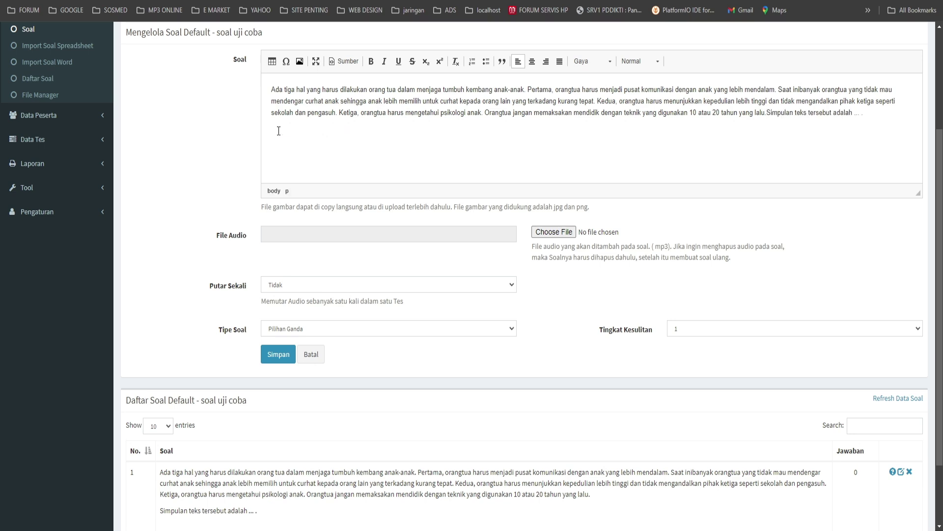
text(.)
key(Return)
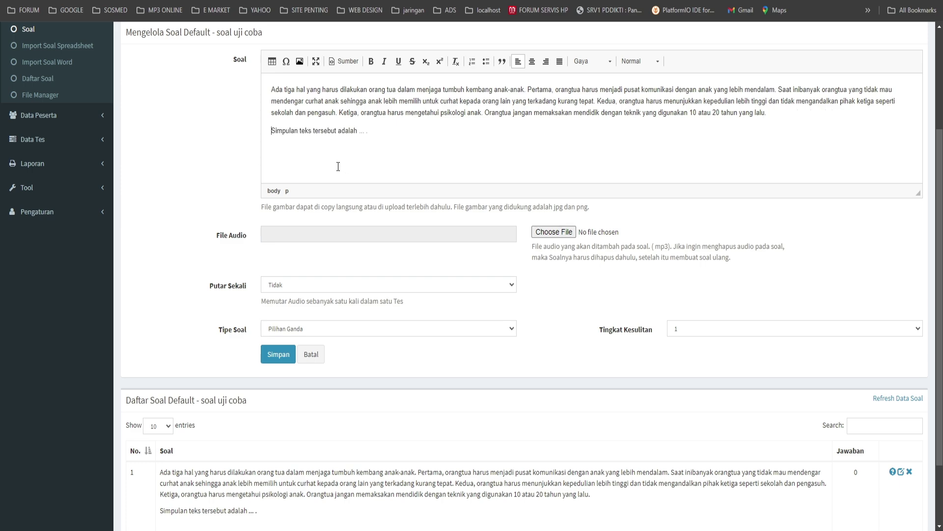
scroll(555, 313, down, 2)
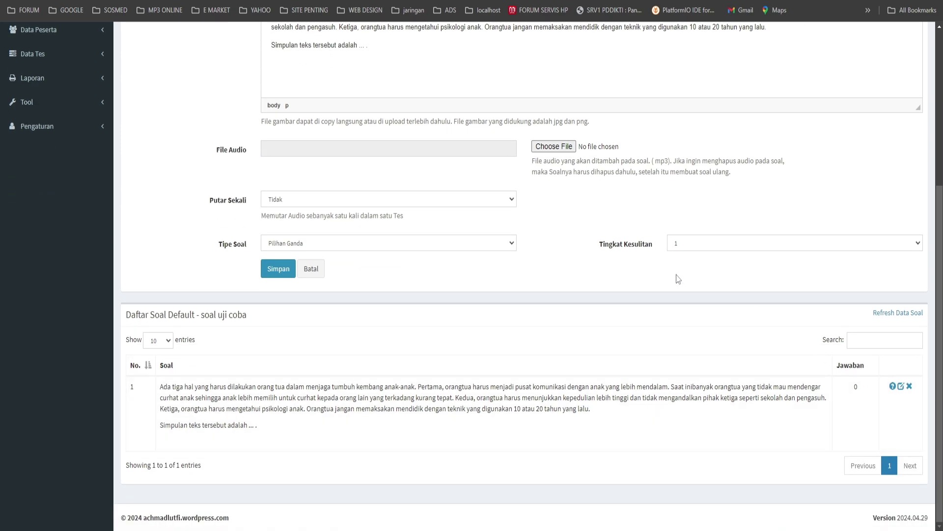
click(280, 270)
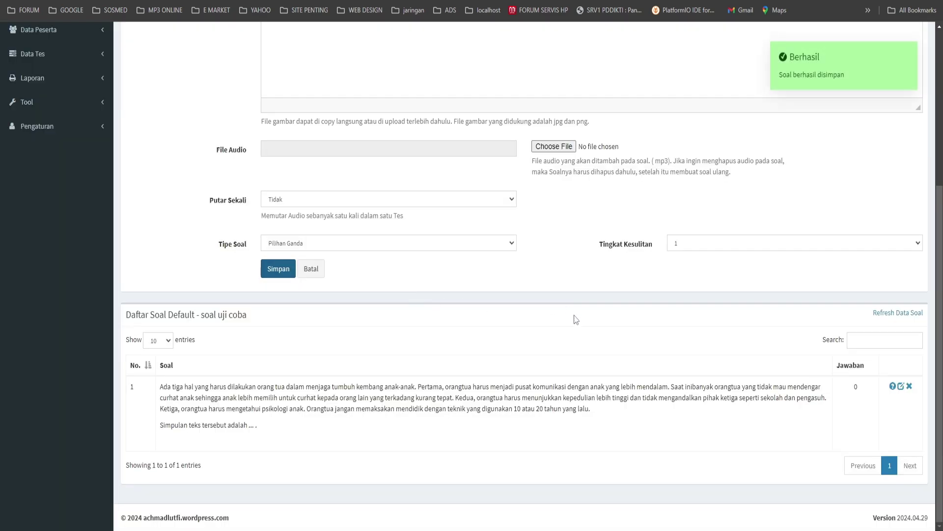
Step: Open the answer management page for question 1 from the question list
scroll(260, 148, up, 4)
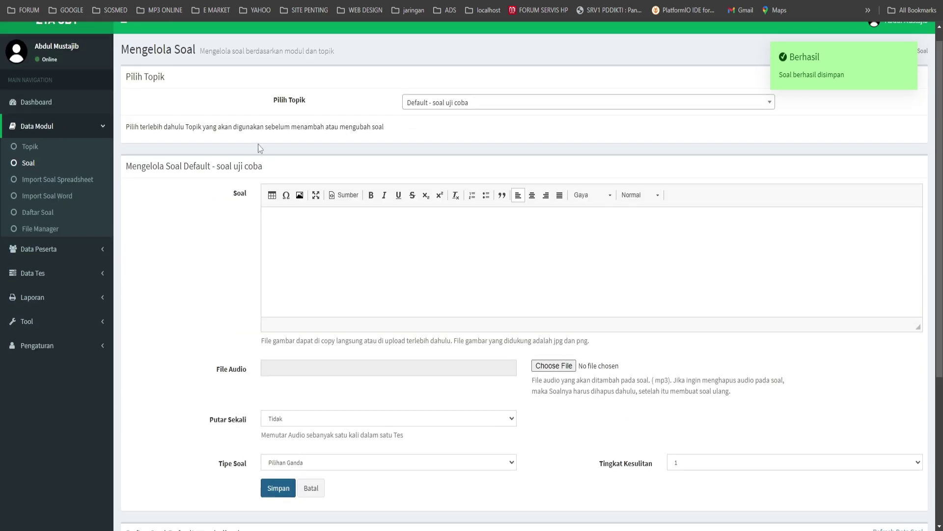
scroll(298, 267, down, 4)
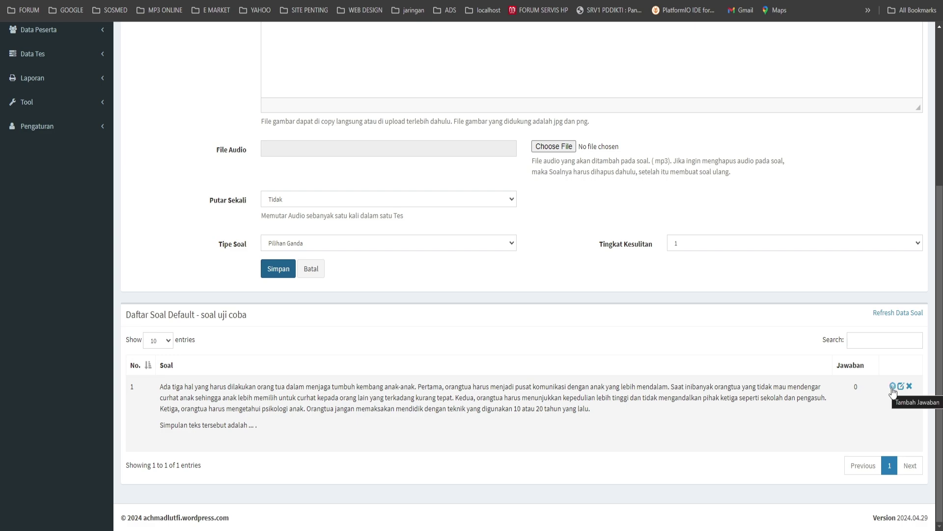
click(893, 386)
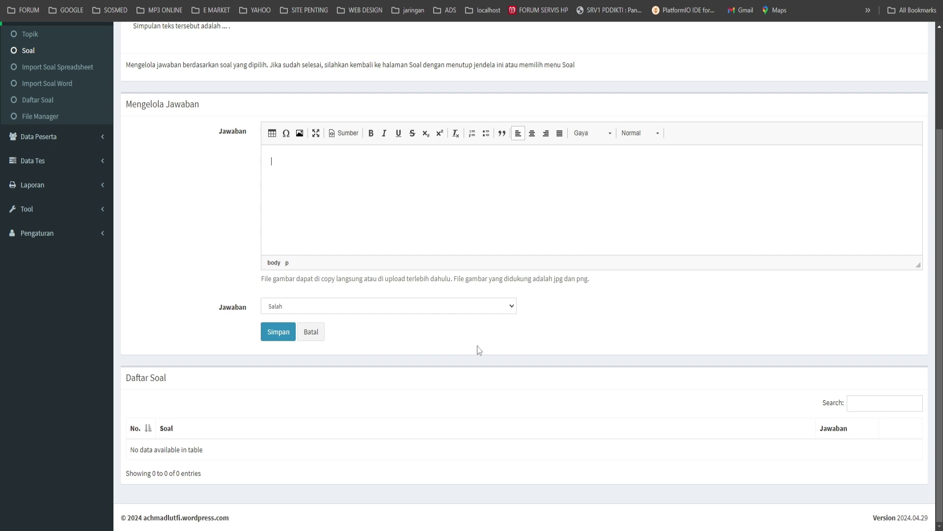
Step: Copy choice A's text, "Komunikasi antara anak dan orangtua...", from Notepad into the Jawaban editor and save it as a Salah answer
scroll(479, 350, up, 1)
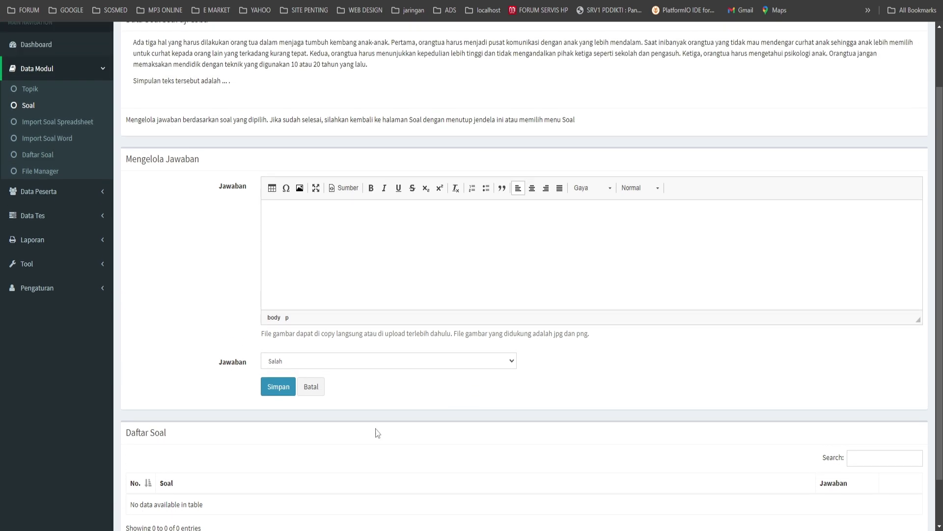
click(342, 363)
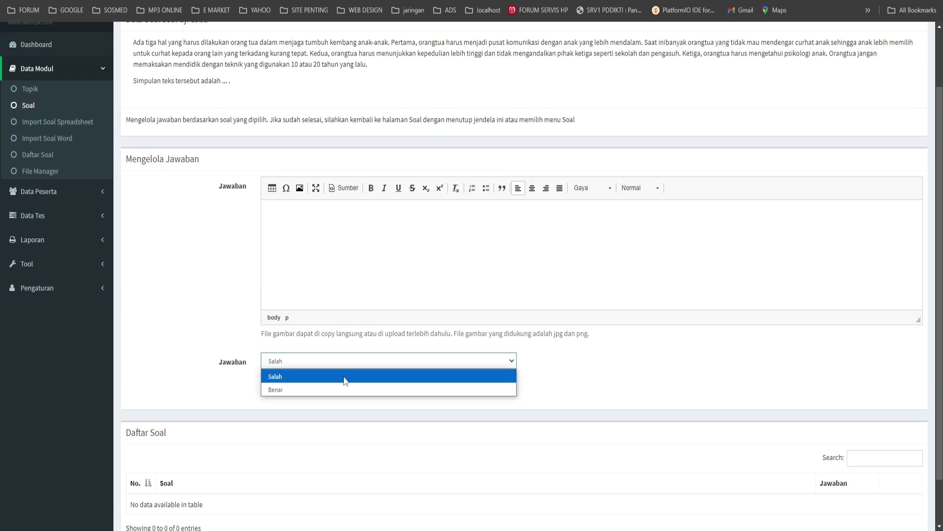
click(344, 376)
key(alt+Tab)
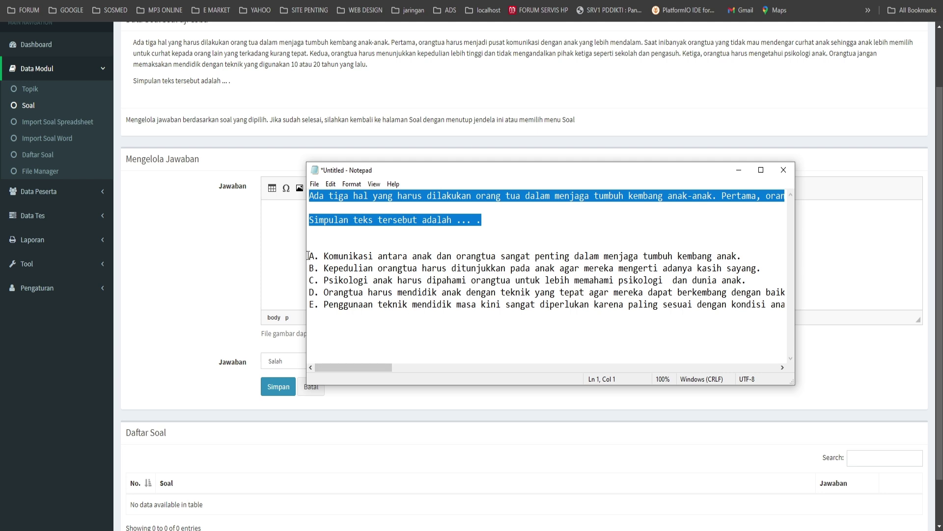
drag(323, 256, 754, 256)
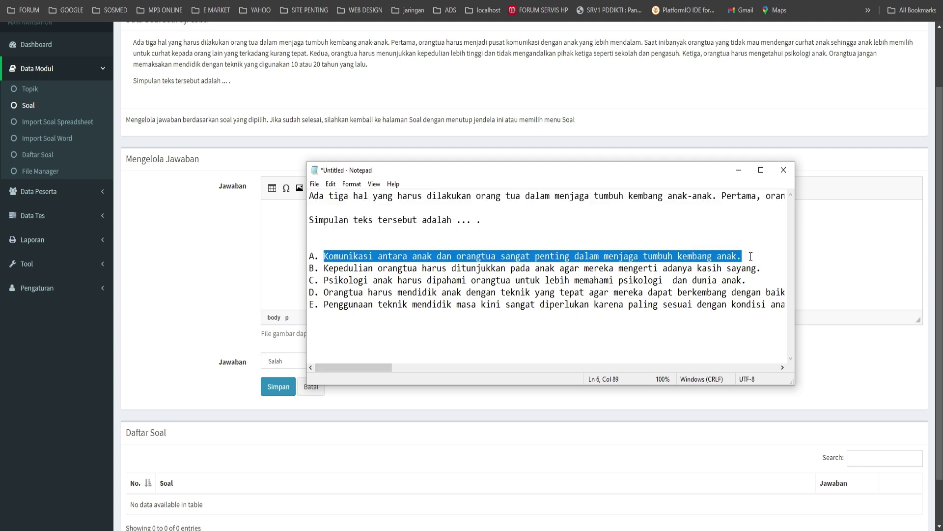
key(ctrl+c)
key(alt+Tab)
key(ctrl+v)
click(275, 386)
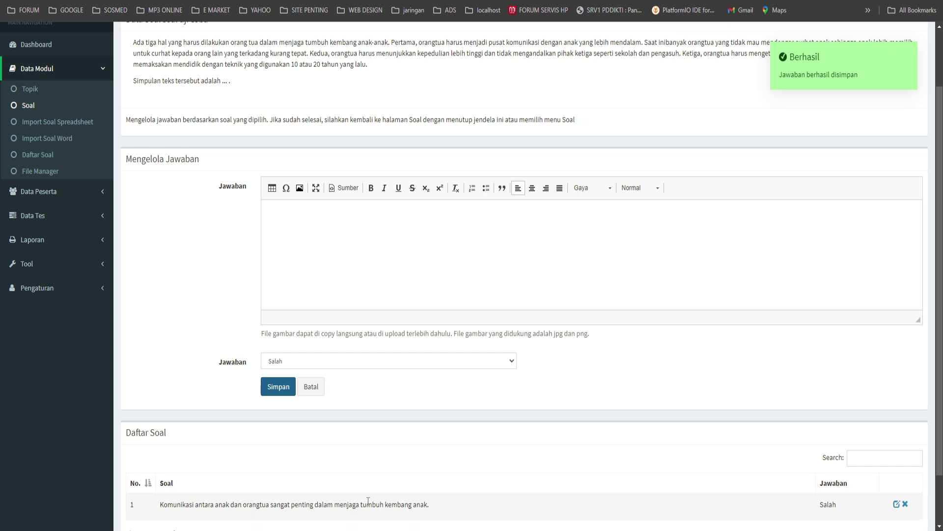
Step: Copy choice B's text, "Kepedulian orangtua harus ditunjukkan...", from Notepad into the browser's Jawaban editor and save it as a Salah answer
key(alt+Tab)
drag(325, 269, 777, 271)
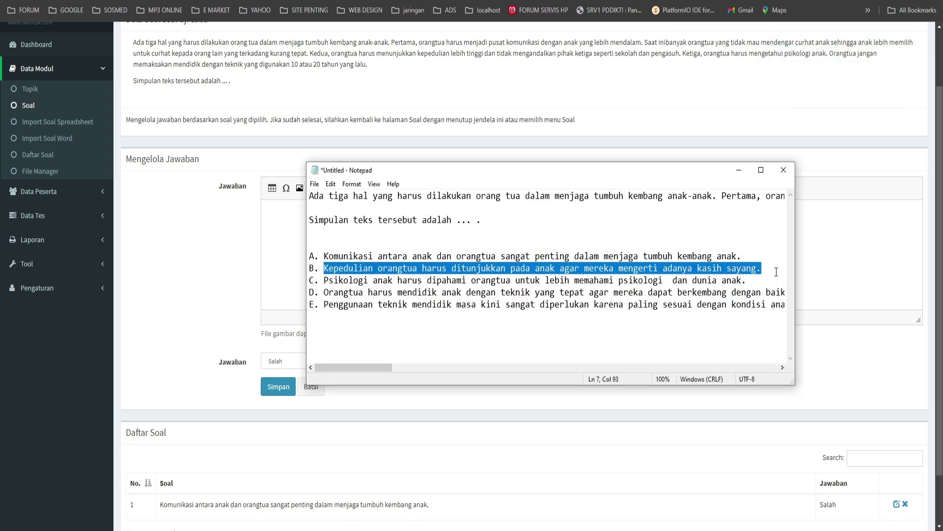
click(260, 220)
key(ctrl+v)
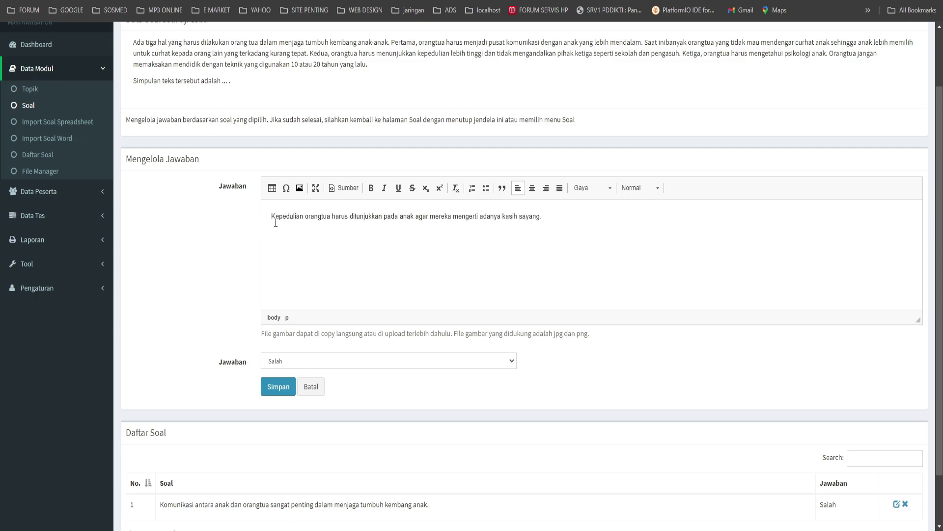
click(274, 388)
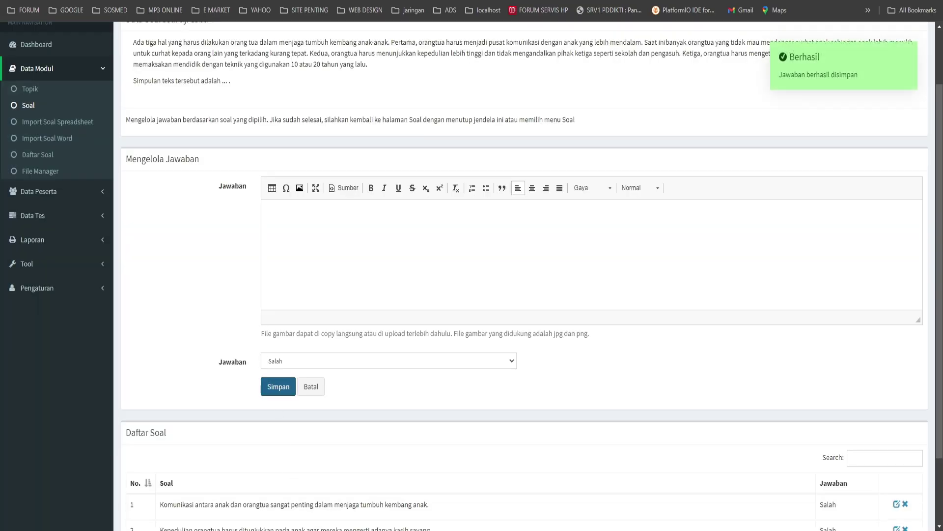
Step: Copy choice C's text, "Psikologi anak harus dipahami orangtua...", from Notepad into the browser's Jawaban editor and save it as a Salah answer
key(alt+Tab)
click(323, 280)
drag(323, 280, 753, 281)
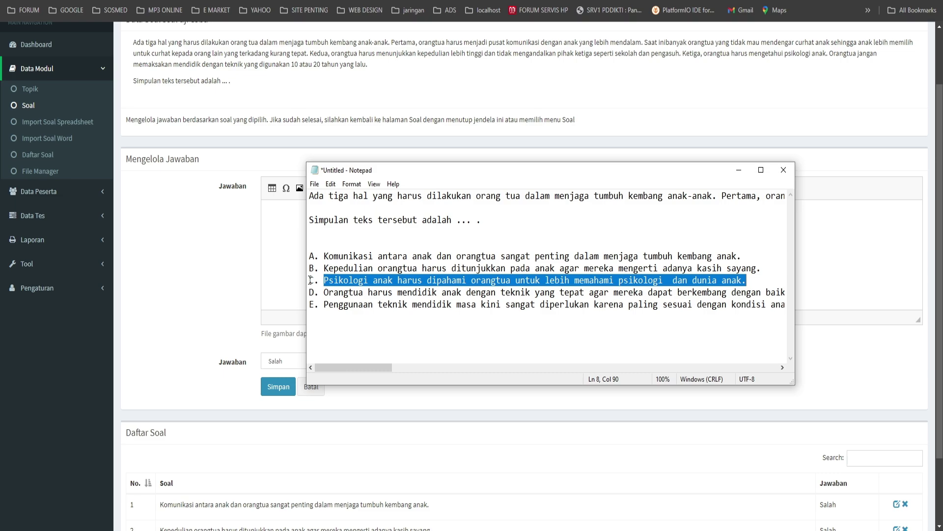
click(272, 246)
key(ctrl+v)
click(278, 386)
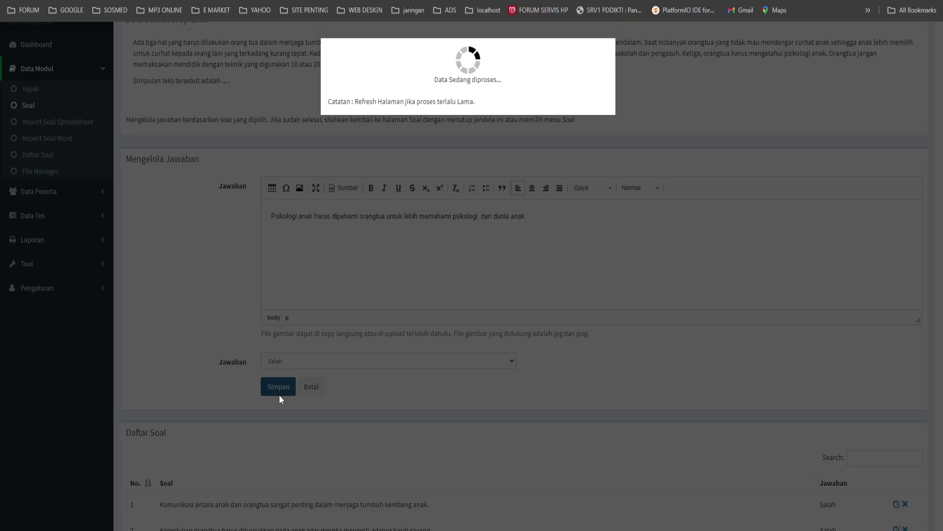
Step: Copy choice D's text, "Orangtua harus mendidik anak...", from Notepad into the browser's Jawaban editor and save it as a Salah answer
key(alt+Tab)
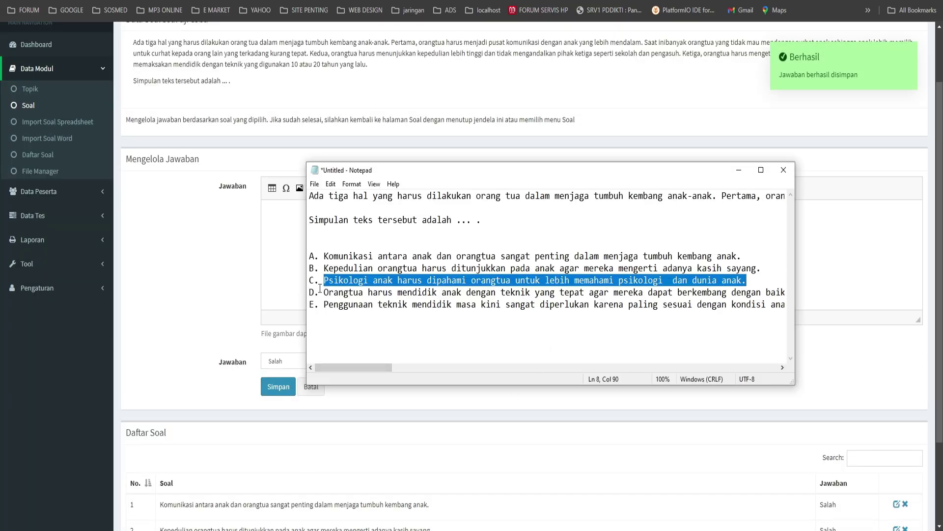
drag(320, 287, 818, 292)
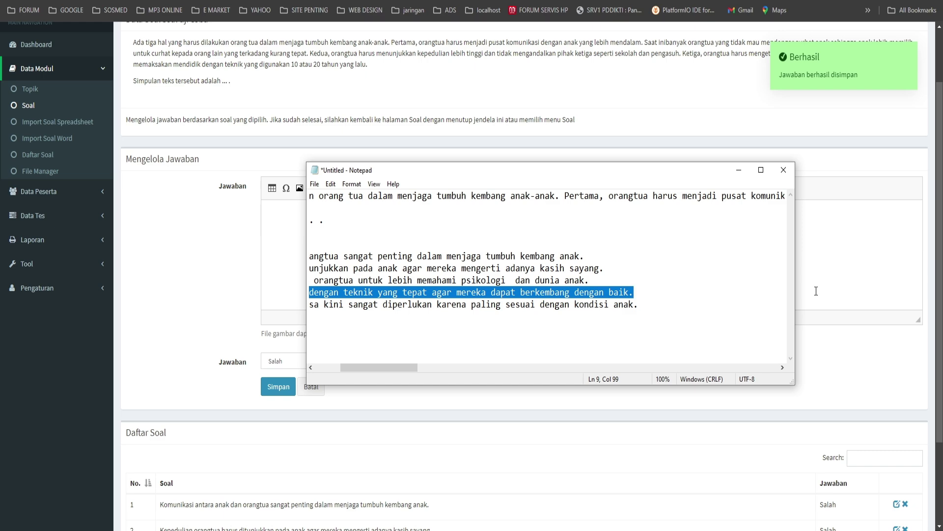
click(290, 236)
key(ctrl+v)
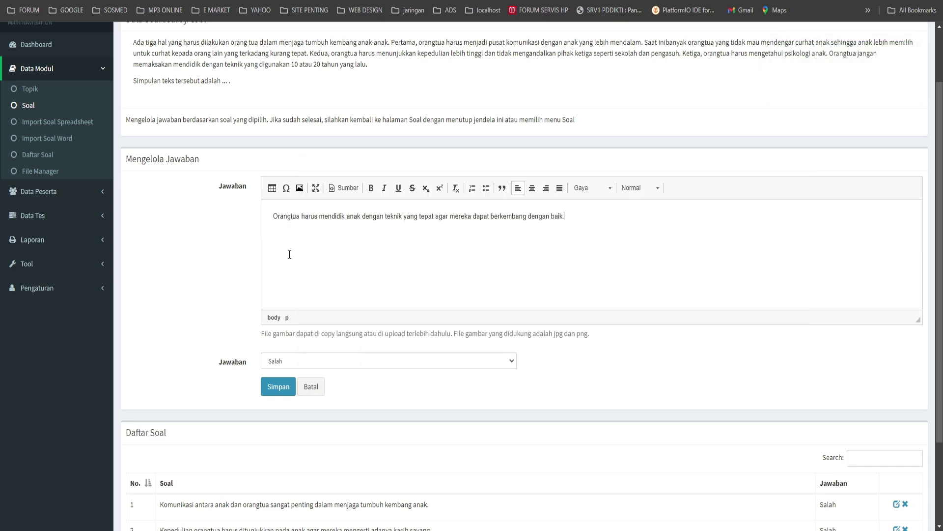
click(278, 386)
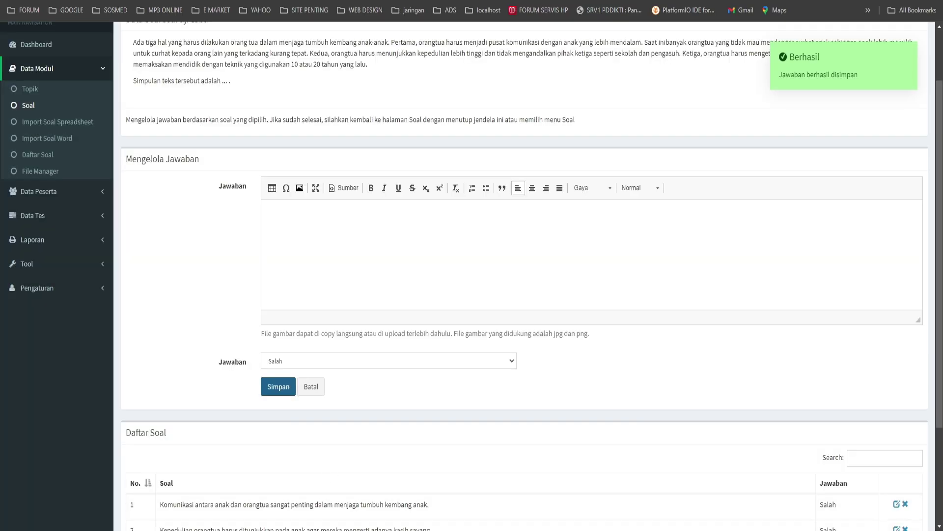
Step: Copy choice E's text, "Penggunaan teknik mendidik masa kini...", from Notepad into the browser's Jawaban editor and save it as a Salah answer
key(alt+Tab)
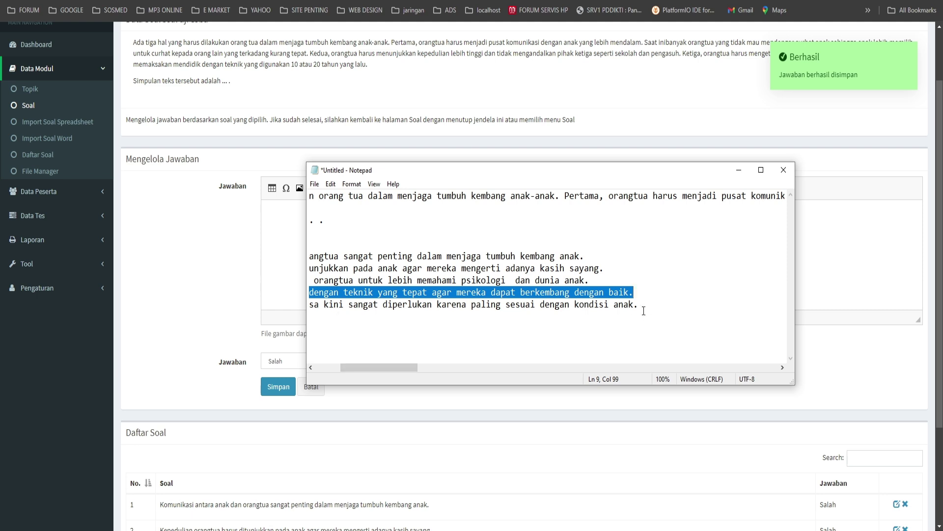
drag(640, 305, 323, 304)
click(324, 304)
key(shift+End)
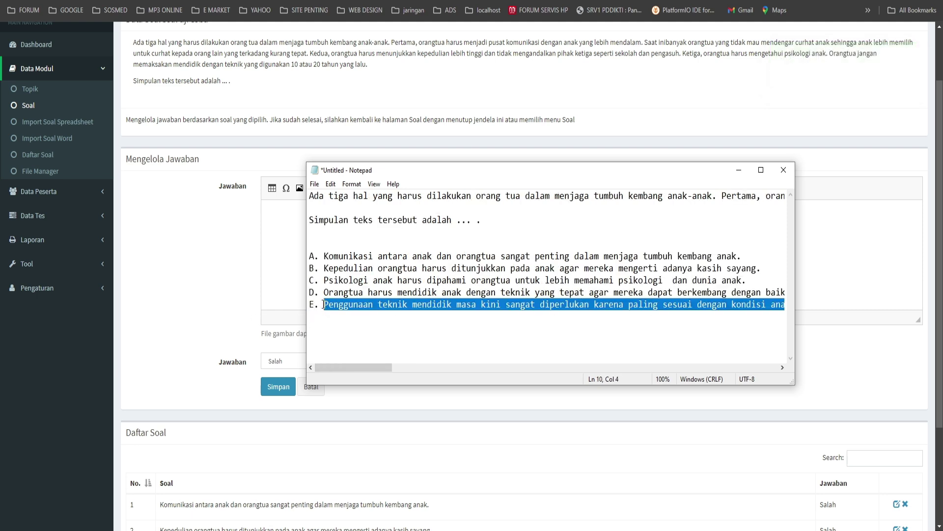
click(268, 252)
key(ctrl+v)
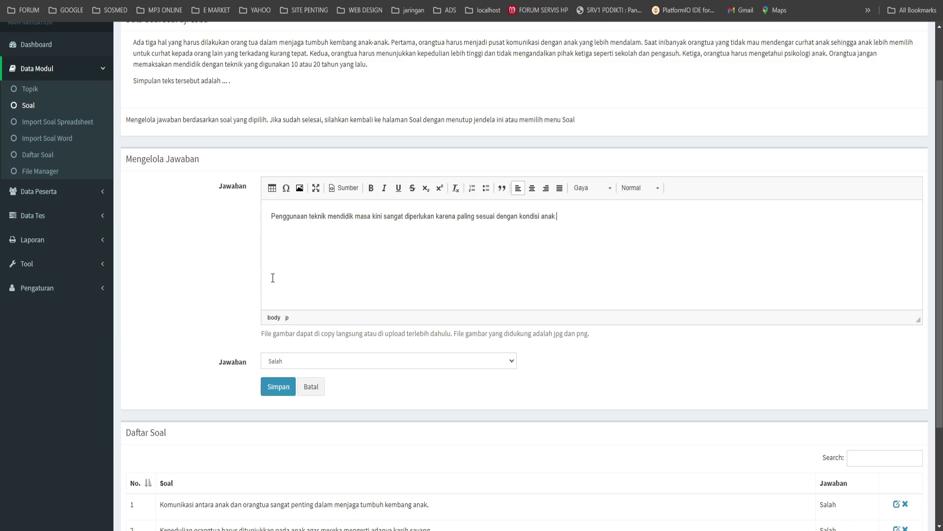
click(278, 386)
Step: Edit the second answer, "Kepedulian orangtua harus ditunjukkan...", set its status to Benar, and save it
scroll(404, 337, down, 3)
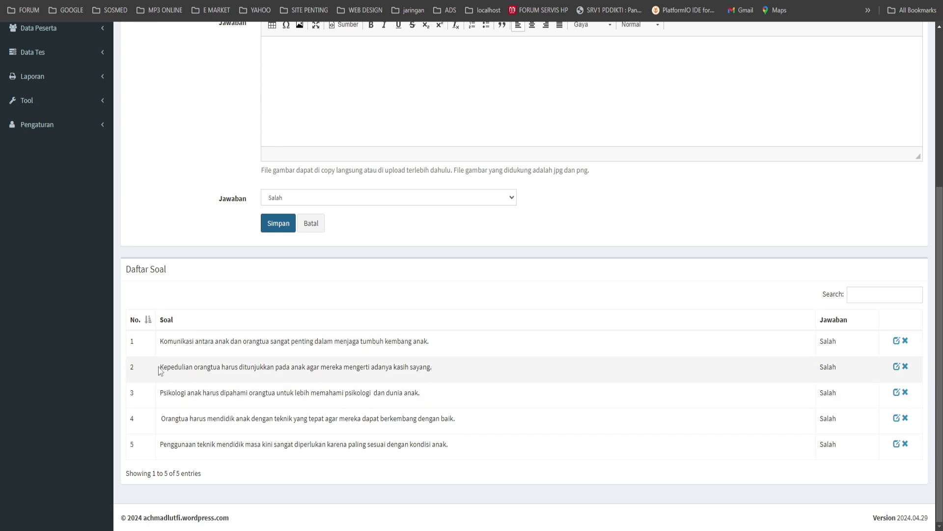
drag(161, 367, 462, 376)
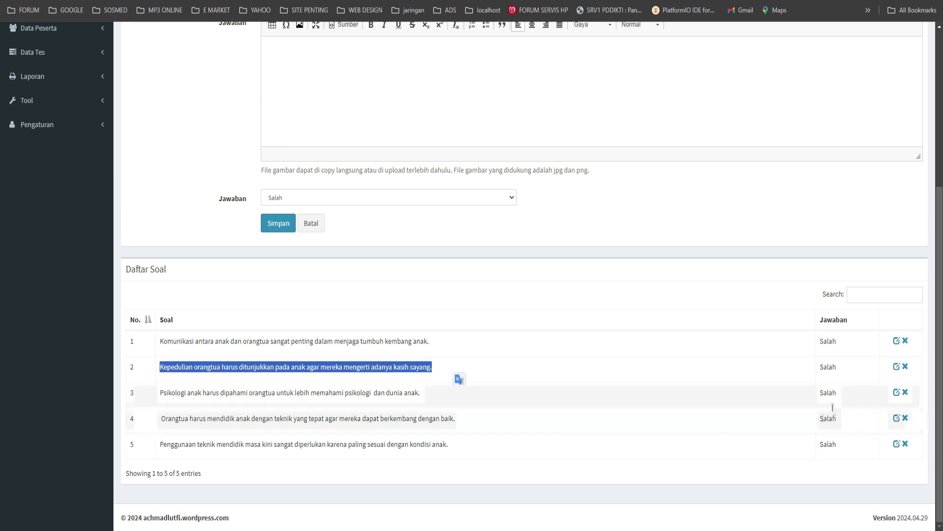
click(897, 367)
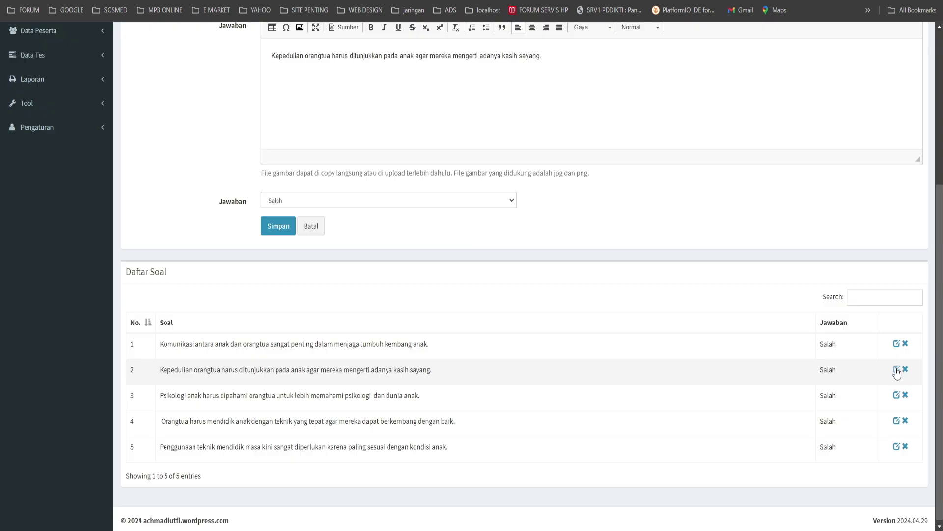
click(279, 242)
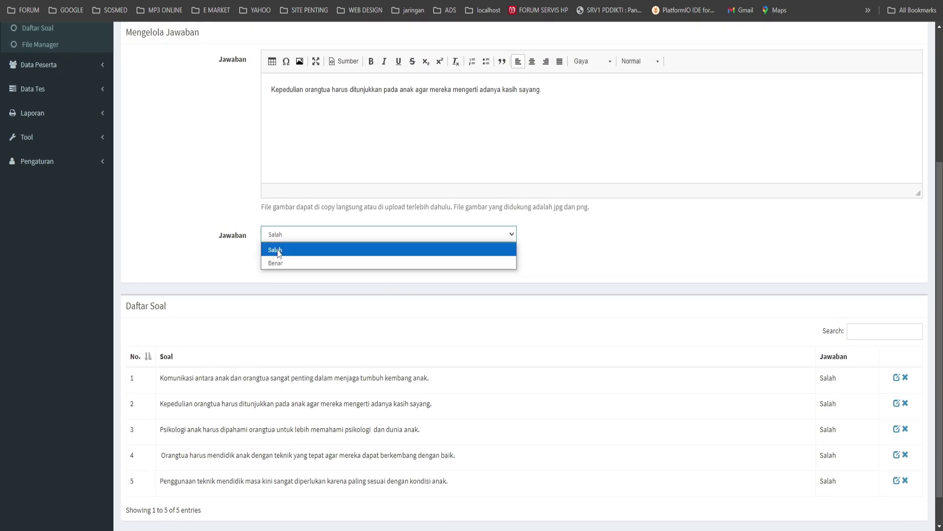
click(275, 265)
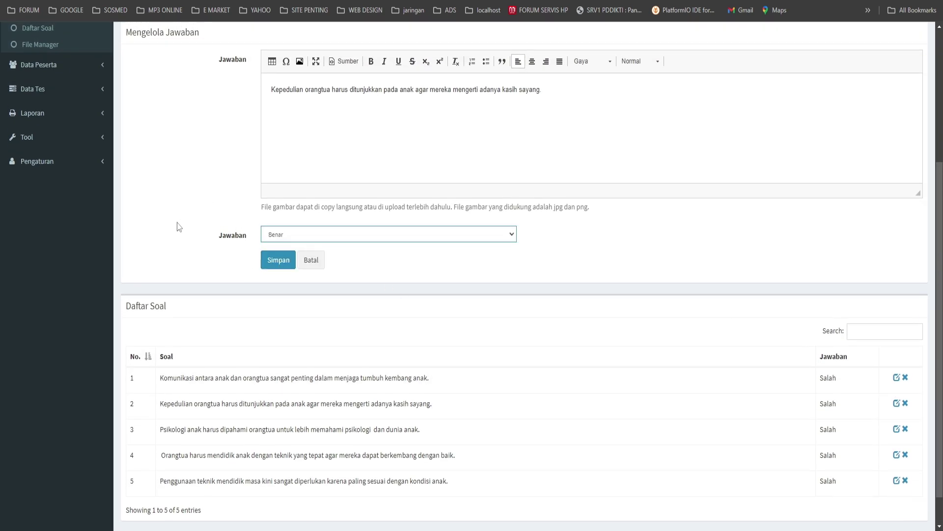
click(274, 265)
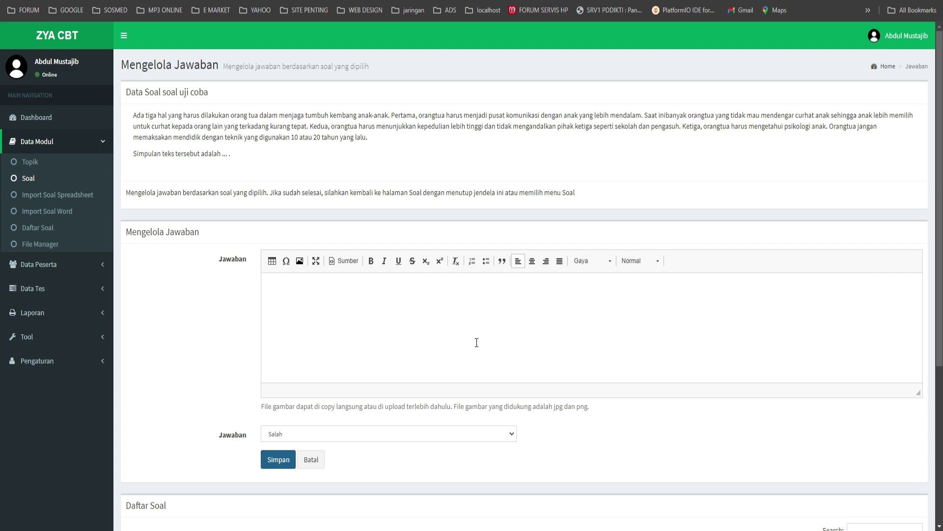
Step: Open the Daftar Soal page and review the "soal uji coba" question together with its answer choices
scroll(428, 364, down, 5)
scroll(507, 269, up, 3)
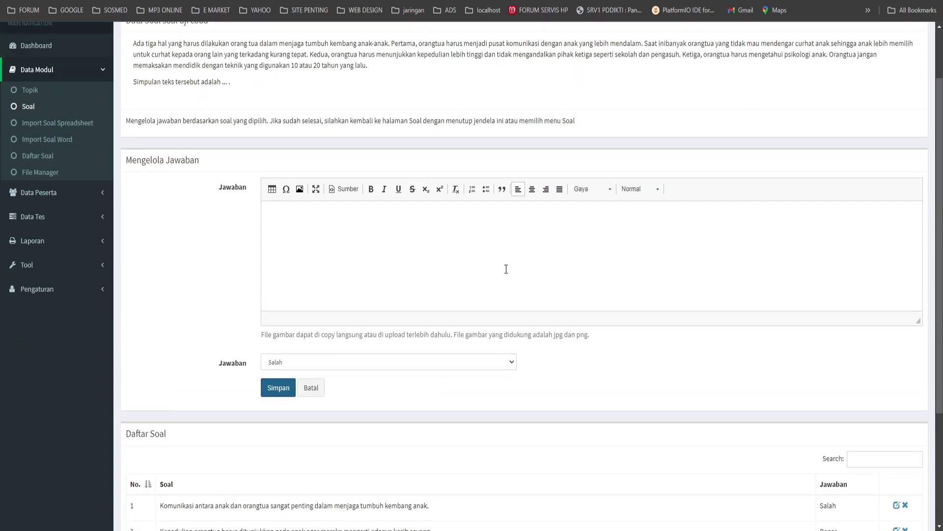
scroll(506, 269, up, 2)
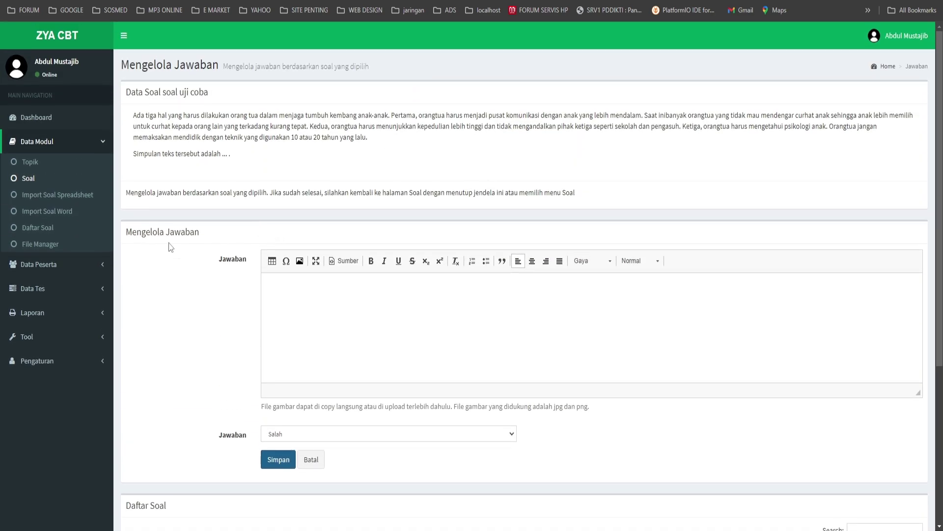
click(44, 231)
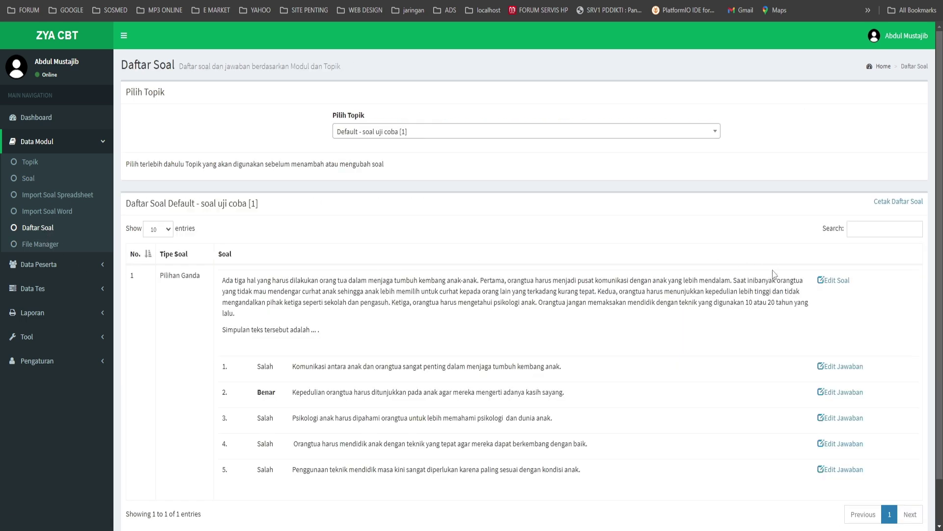
scroll(771, 285, down, 2)
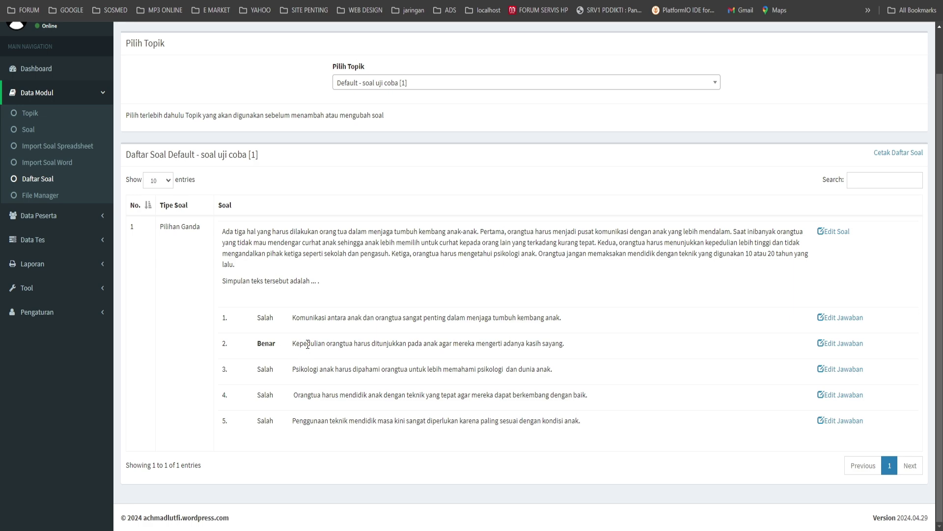
Step: Open the print preview of the "soal uji coba" question list, check the answer marked Benar, and cancel printing
click(895, 153)
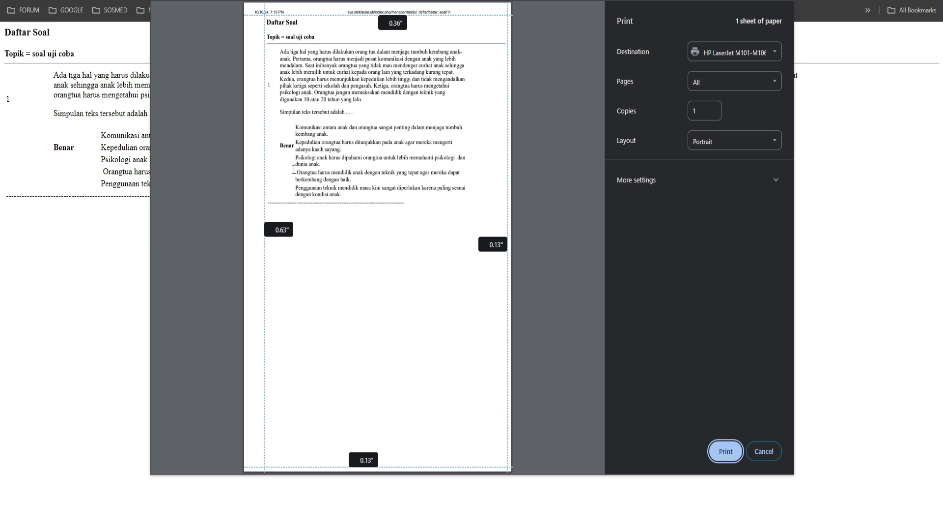
drag(342, 146, 295, 143)
click(767, 452)
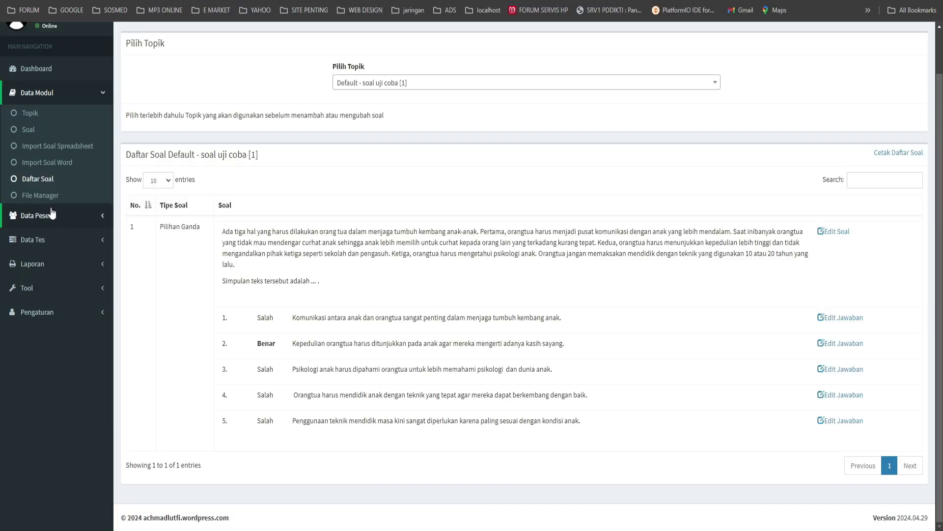
Step: View the Word and spreadsheet question import pages, and return to Daftar Soal to look over the question again
click(48, 165)
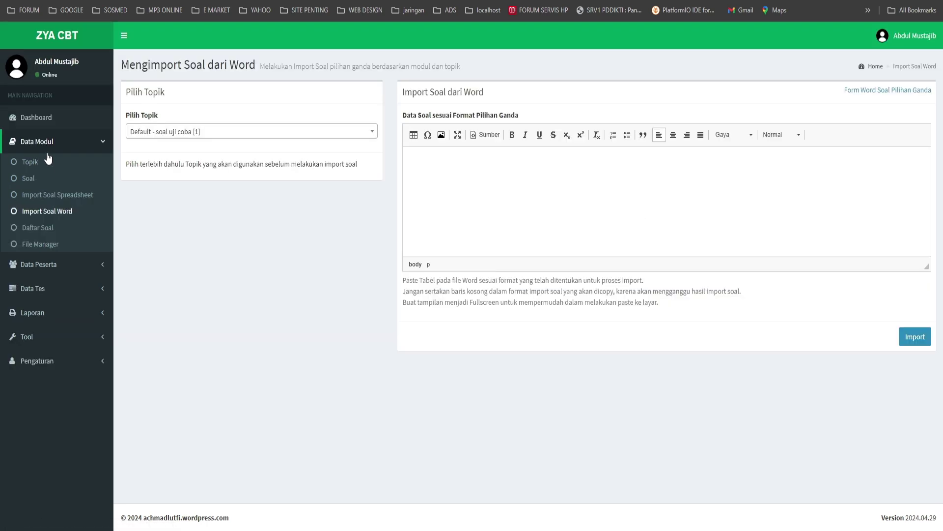
click(54, 198)
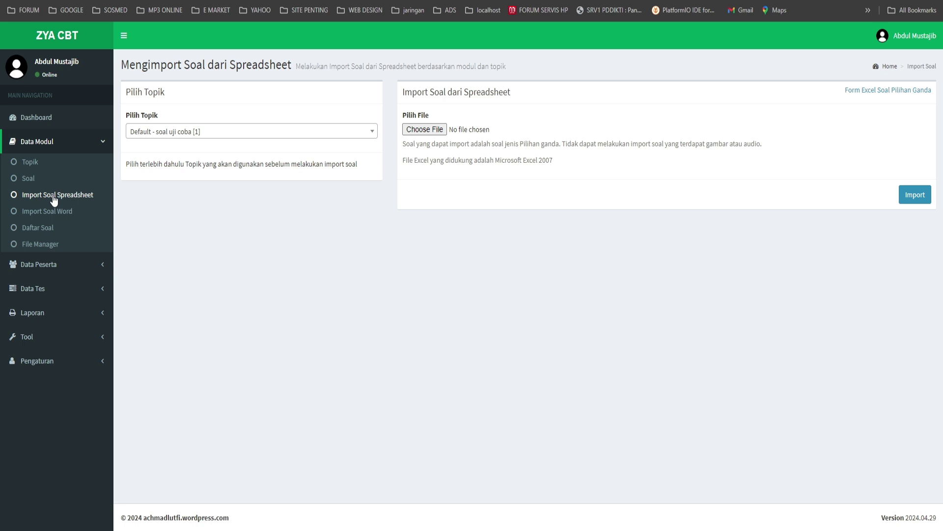
click(42, 227)
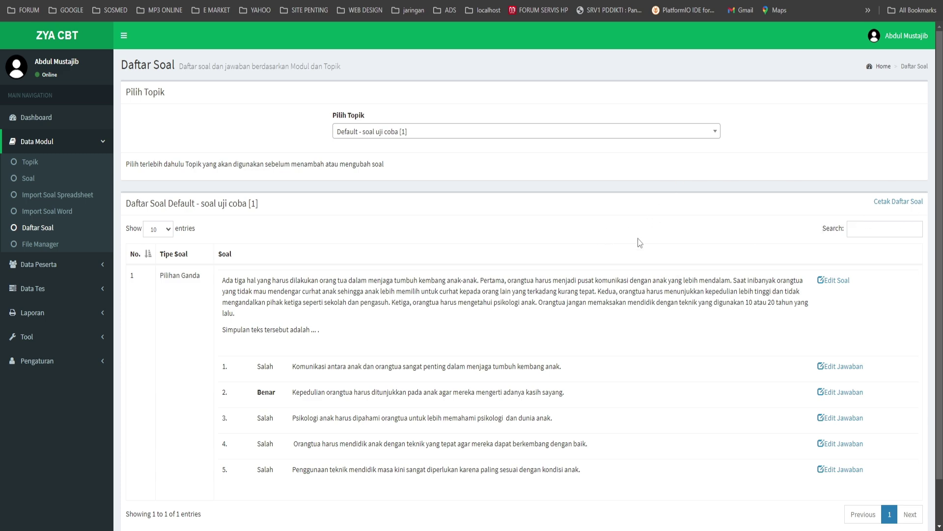
scroll(344, 315, down, 2)
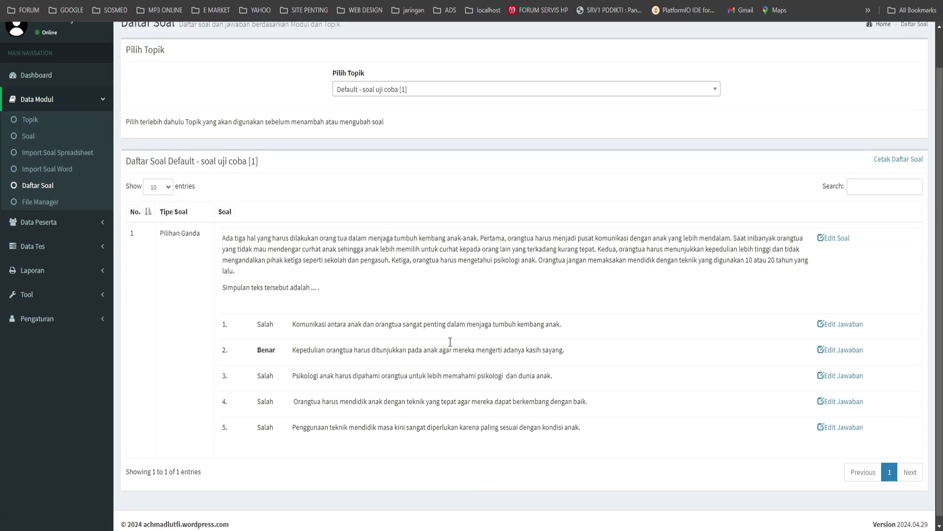
scroll(449, 341, up, 2)
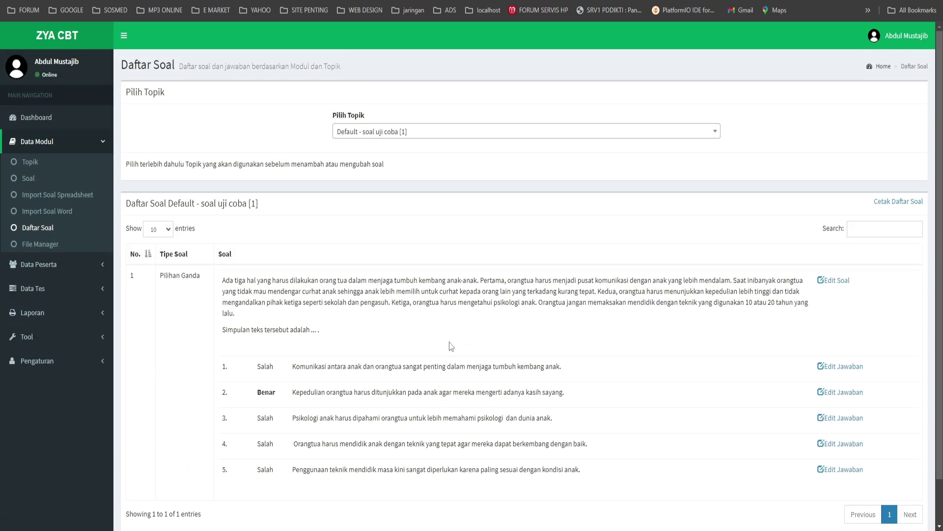